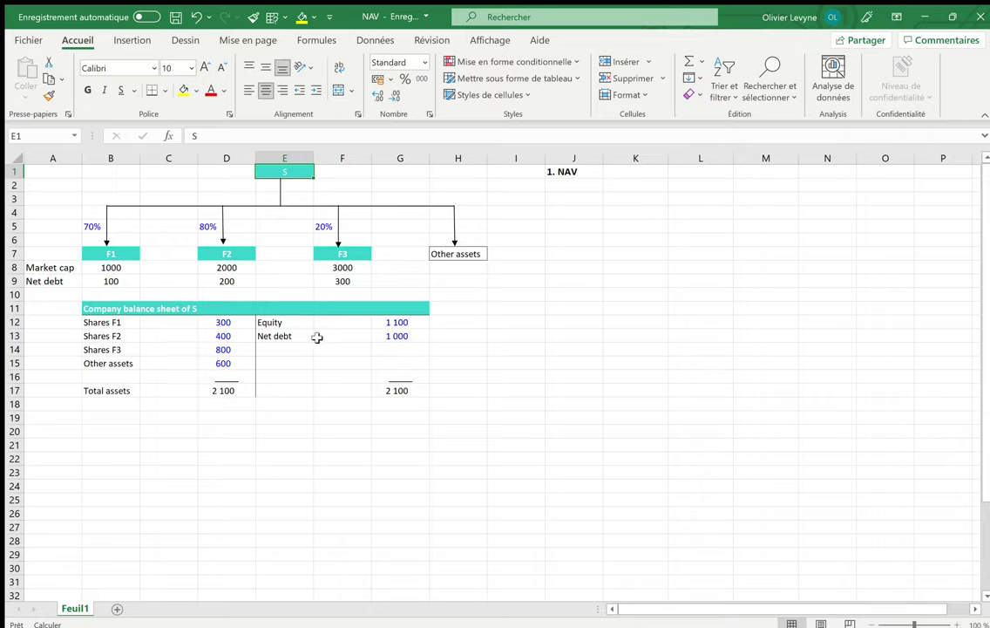
Copy the asset labels from Shares F1 through Total assets (B12:B17) into the NAV section starting at J2
{"action": "left_click_drag", "start_coordinate": [110, 322], "coordinate": [108, 385]}
{"action": "key", "text": "ctrl+c"}
{"action": "left_click_drag", "start_coordinate": [131, 322], "coordinate": [126, 381]}
{"action": "left_click_drag", "start_coordinate": [135, 323], "coordinate": [101, 392]}
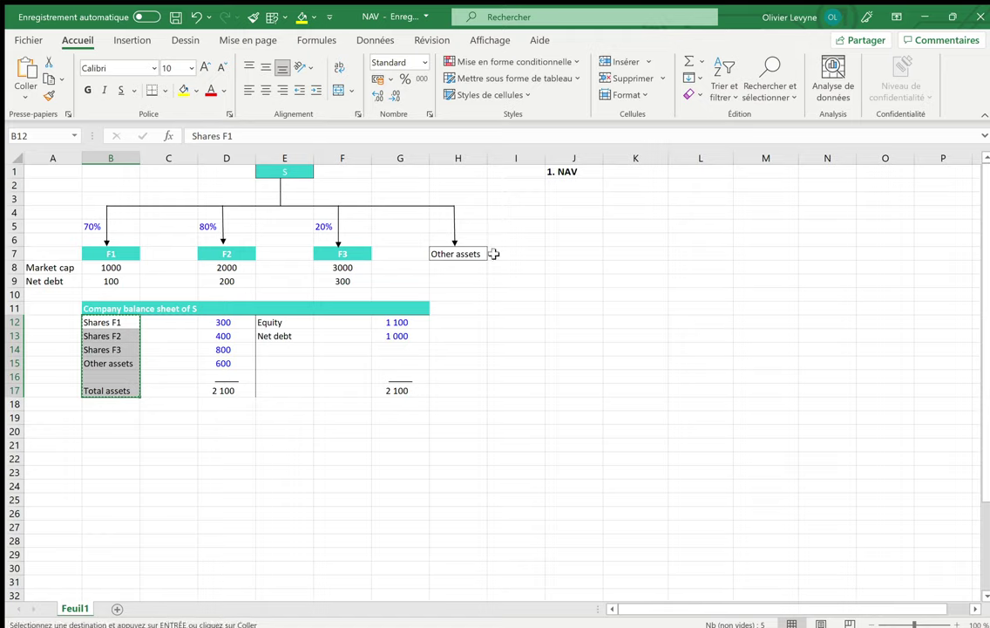
{"action": "left_click", "coordinate": [566, 185]}
{"action": "key", "text": "Return"}
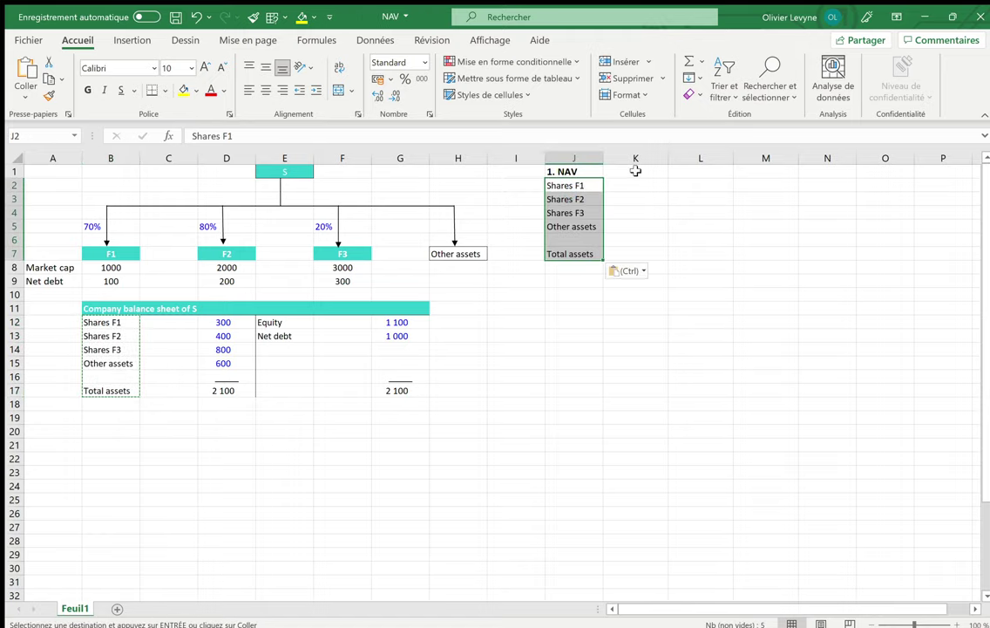
Enter the column header NBV in K1, beside the 1. NAV title
{"action": "left_click", "coordinate": [634, 171]}
{"action": "type", "text": "N"}
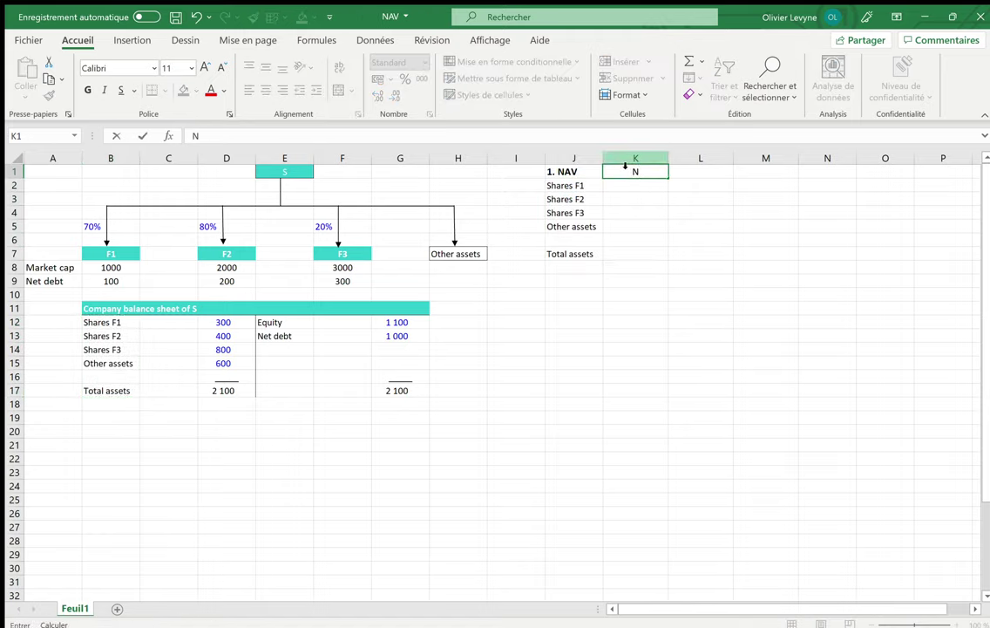
{"action": "type", "text": "BV"}
{"action": "key", "text": "Return"}
Link K2 to the F1 shares' book value with =D12 and copy the formula down to K5
{"action": "type", "text": "="}
{"action": "left_click", "coordinate": [229, 322]}
{"action": "key", "text": "ctrl+Return"}
{"action": "key", "text": "ctrl+c"}
{"action": "key", "text": "shift+Down"}
{"action": "key", "text": "shift+Down"}
{"action": "key", "text": "shift+Down"}
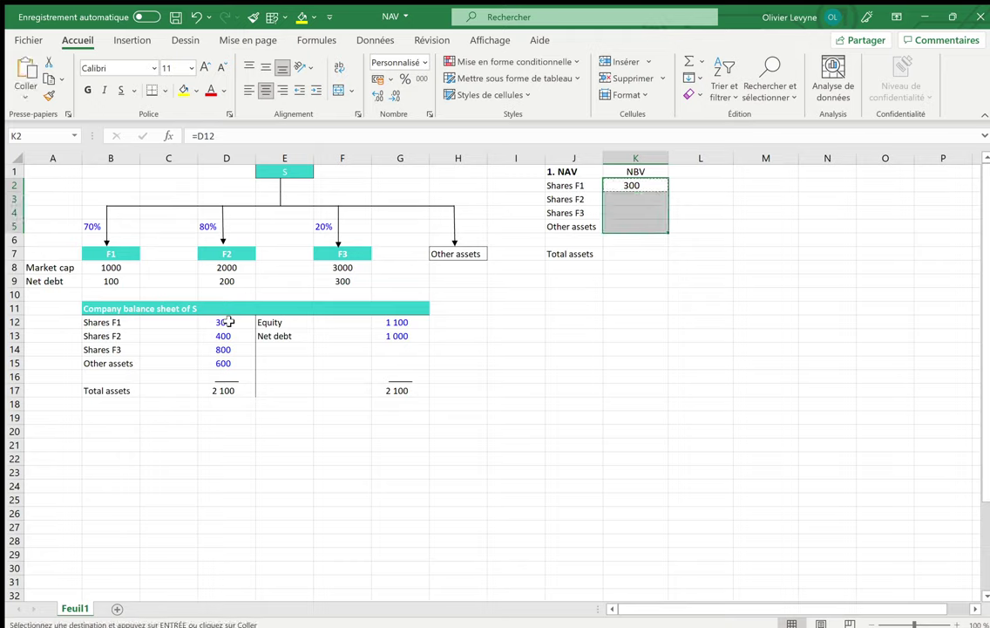
{"action": "key", "text": "ctrl+v"}
Total the NBV column in K7 with =SOMME(K2:K5)
{"action": "left_click", "coordinate": [635, 256]}
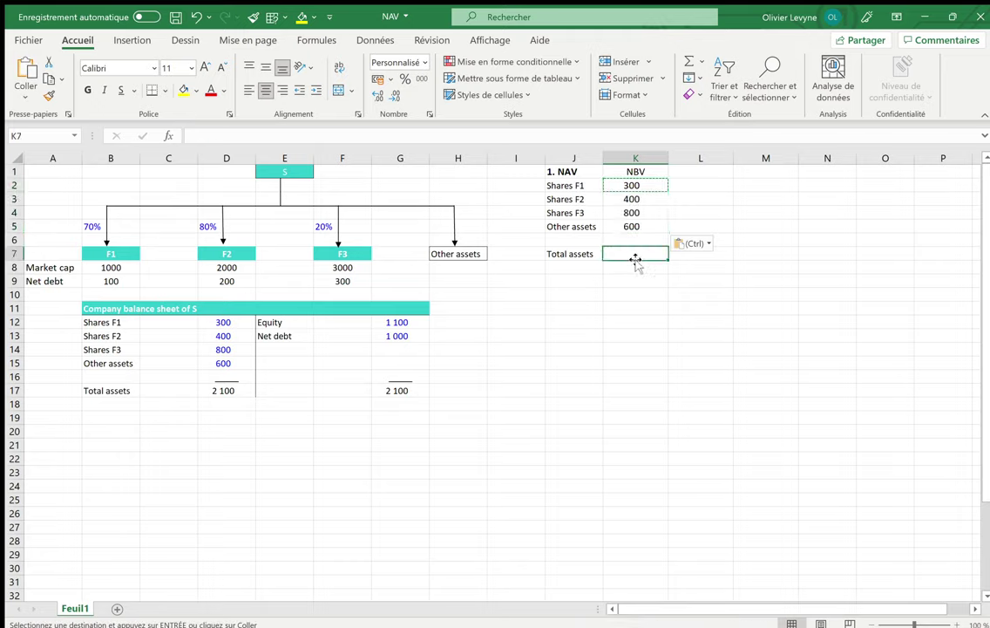
{"action": "type", "text": "=somme("}
{"action": "key", "text": "Up"}
{"action": "key", "text": "Up"}
{"action": "key", "text": "Up"}
{"action": "key", "text": "Up"}
{"action": "key", "text": "Up"}
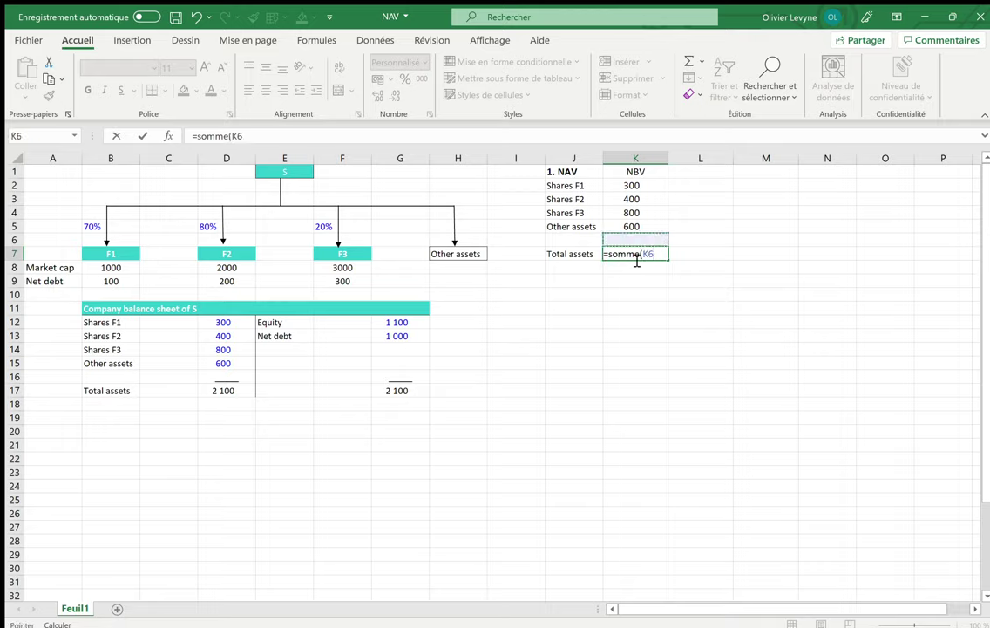
{"action": "key", "text": "shift+Down"}
{"action": "key", "text": "shift+Down"}
{"action": "key", "text": "shift+Down"}
{"action": "type", "text": ")"}
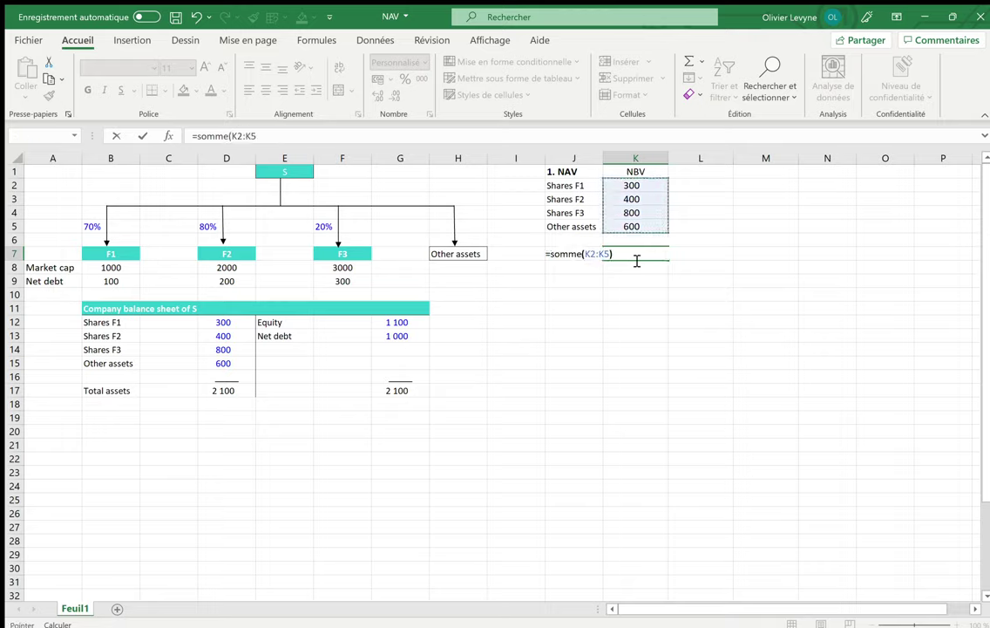
{"action": "key", "text": "Return"}
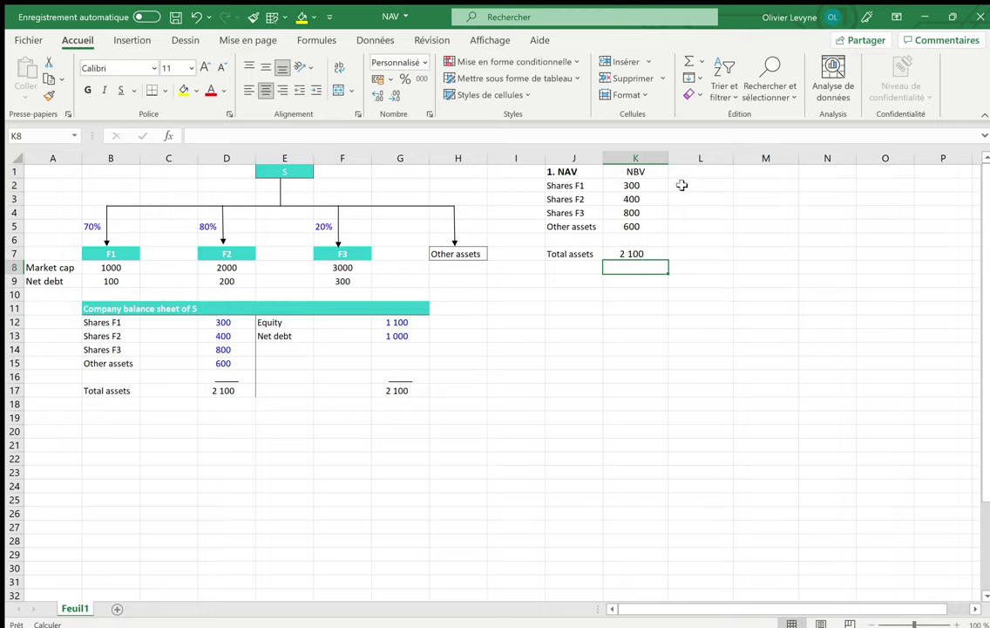
Enter the column header Market value in L1, beside NBV
{"action": "left_click", "coordinate": [692, 175]}
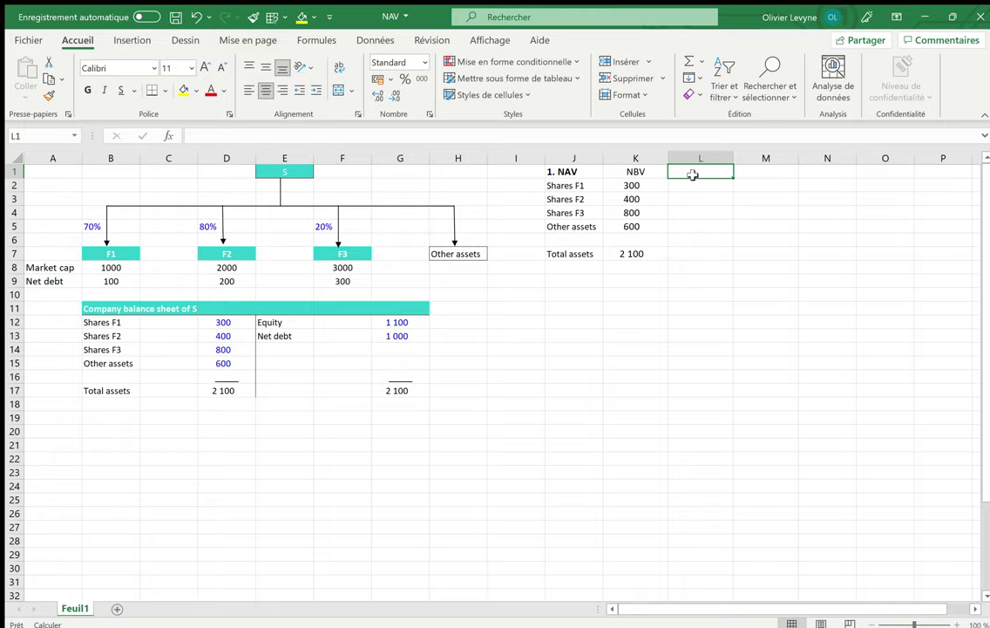
{"action": "type", "text": "Market "}
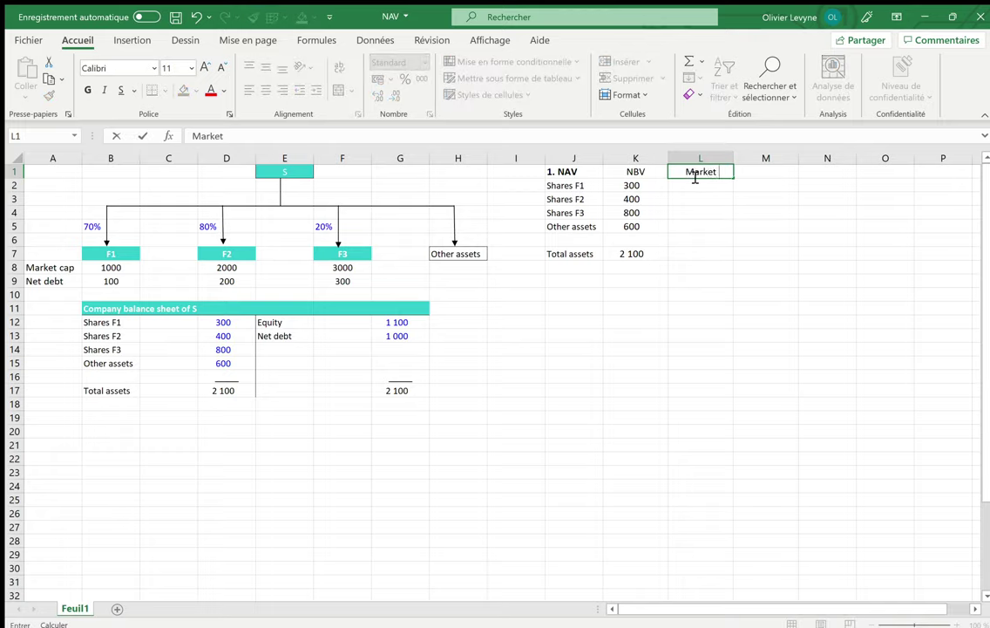
{"action": "type", "text": "value"}
{"action": "key", "text": "Return"}
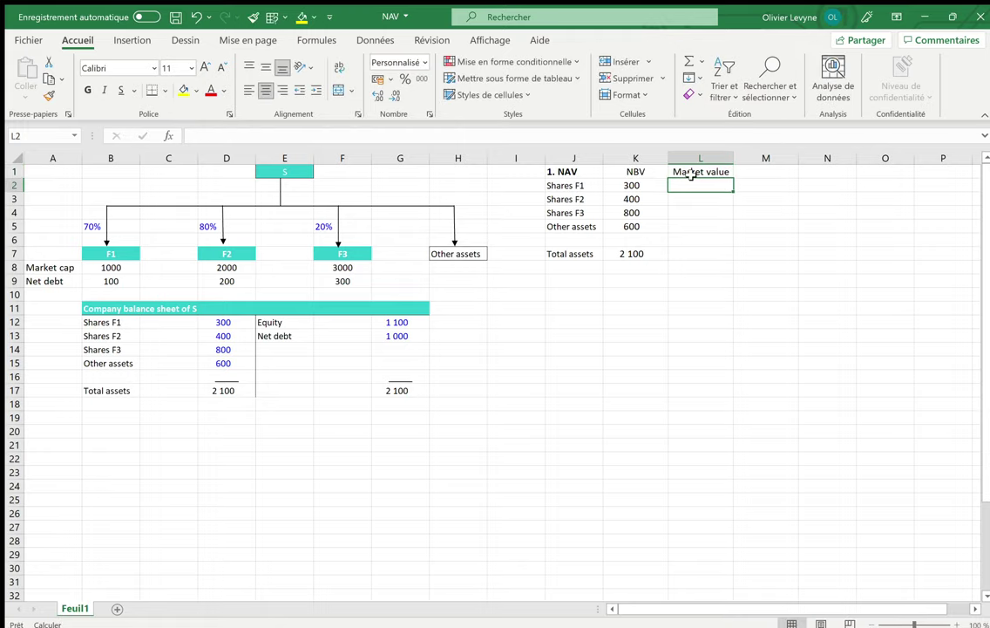
Calculate the market value of the F1 shares in L2 as market cap times ownership percentage, =B8*B5
{"action": "type", "text": "="}
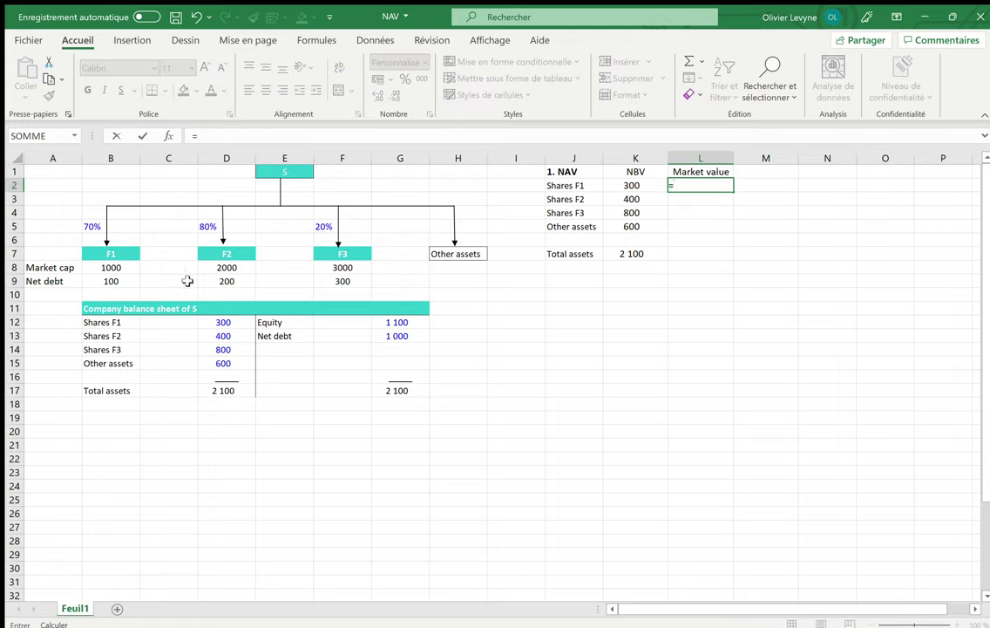
{"action": "left_click", "coordinate": [96, 270]}
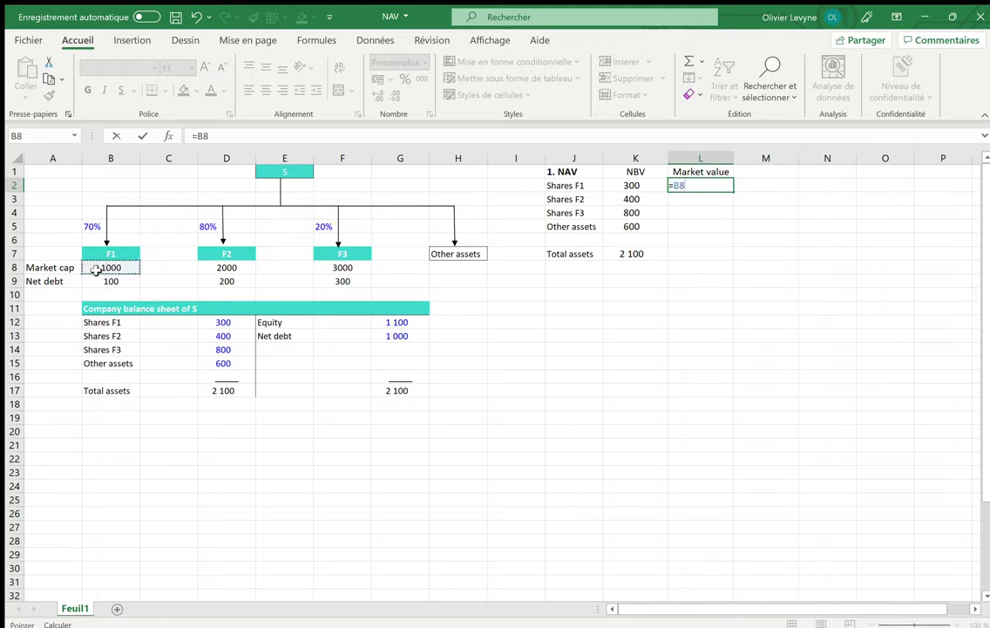
{"action": "type", "text": "*"}
{"action": "left_click", "coordinate": [94, 226]}
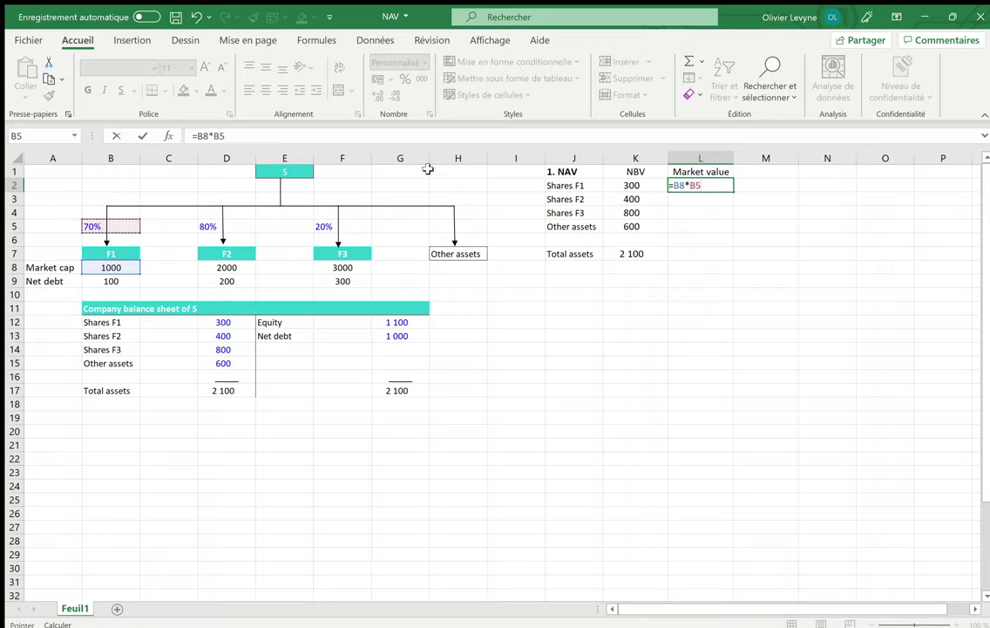
{"action": "key", "text": "Return"}
Calculate the market value of the F2 shares in L3 as ownership percentage times market cap, =D5*D8
{"action": "type", "text": "="}
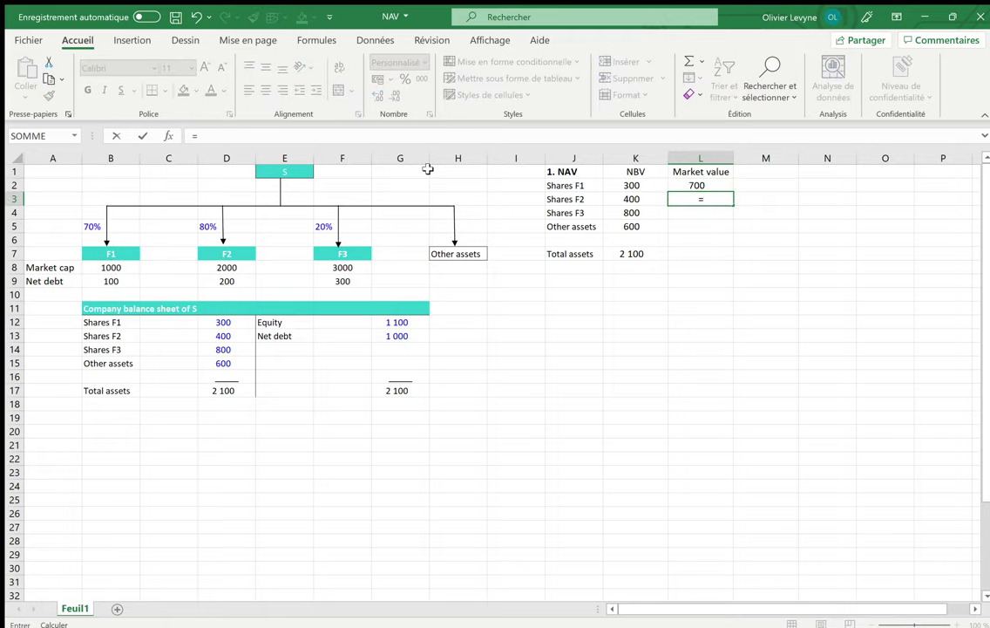
{"action": "left_click", "coordinate": [212, 225]}
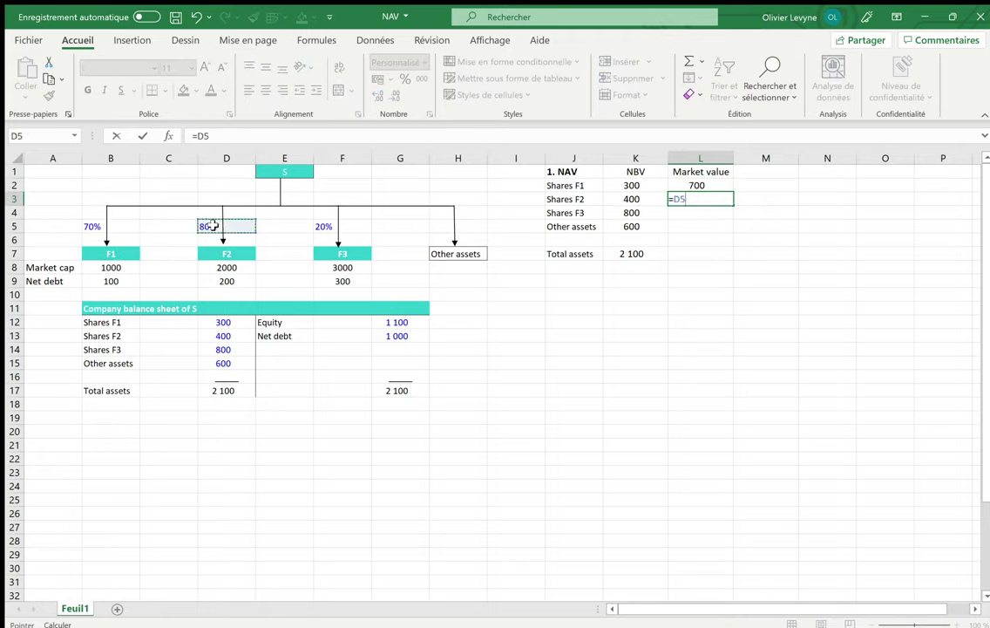
{"action": "type", "text": "*"}
{"action": "left_click", "coordinate": [213, 268]}
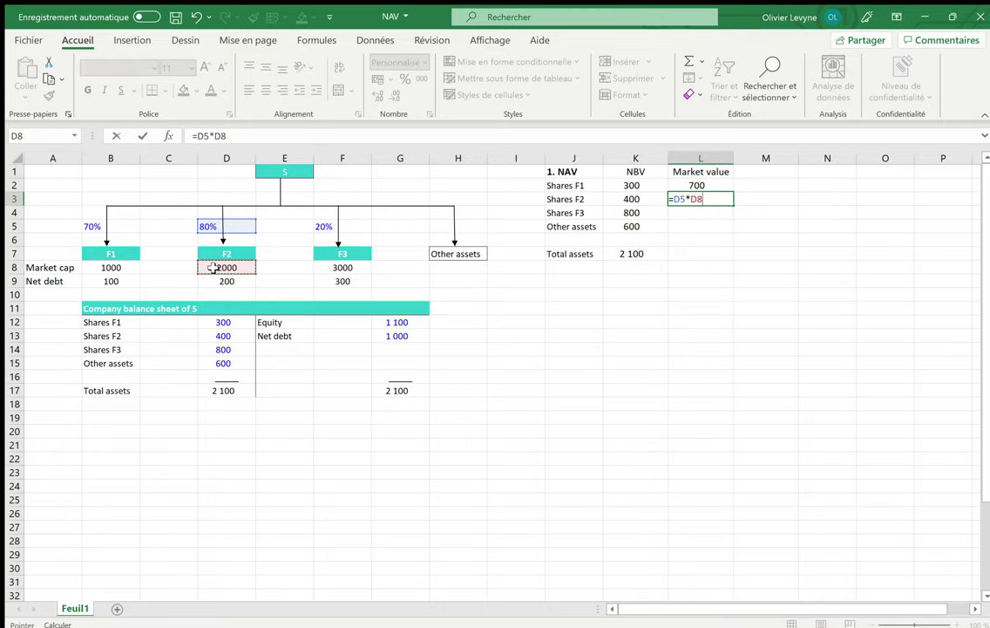
{"action": "key", "text": "Return"}
Calculate the market value of the F3 shares in L4 by multiplying the ownership percentage in F5 by the market cap in F8
{"action": "type", "text": "="}
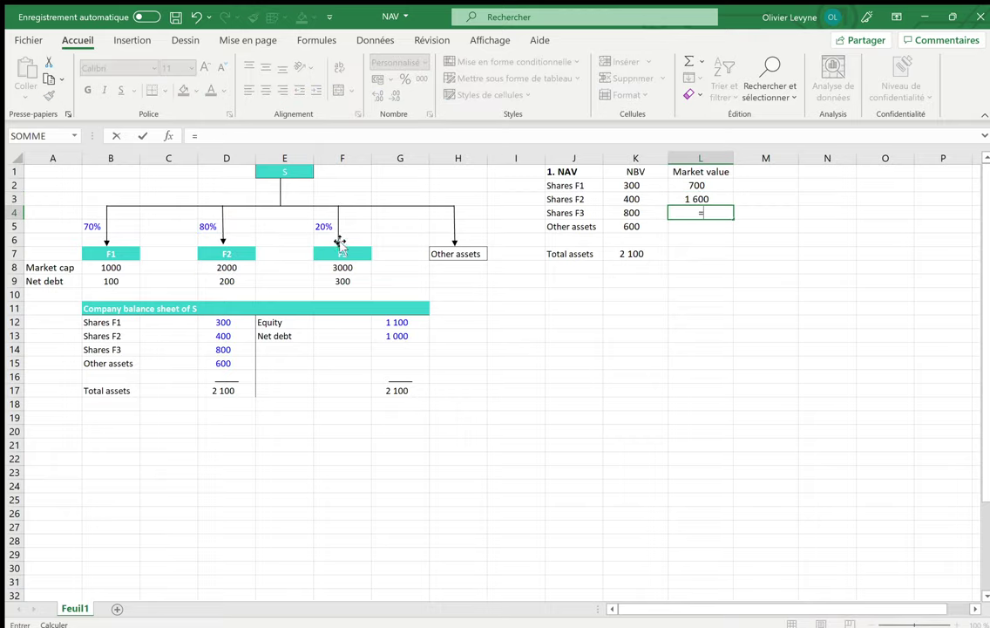
{"action": "left_click", "coordinate": [322, 226]}
{"action": "type", "text": "*"}
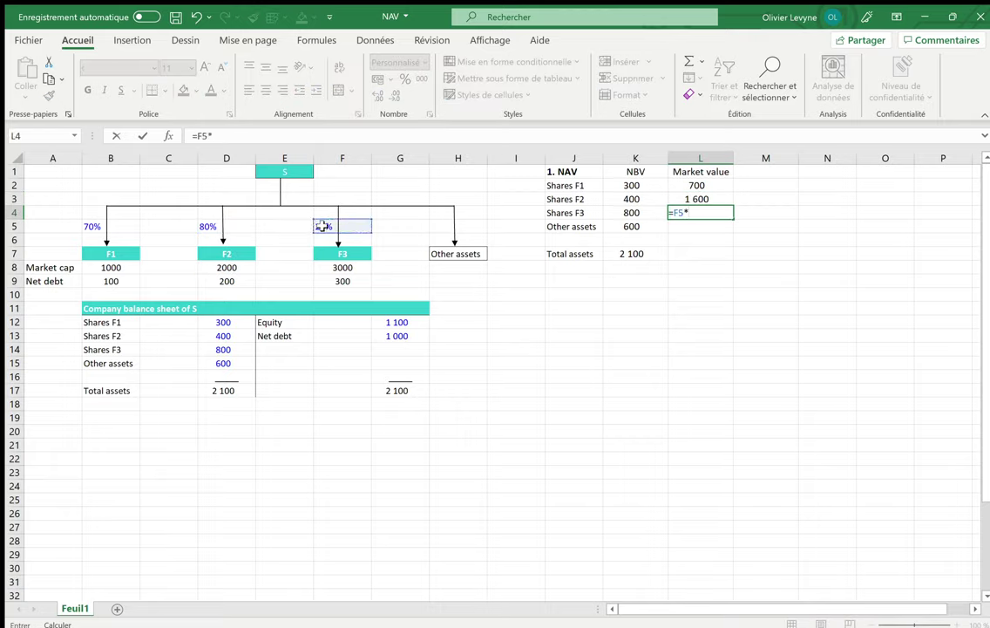
{"action": "left_click", "coordinate": [321, 272]}
{"action": "key", "text": "Return"}
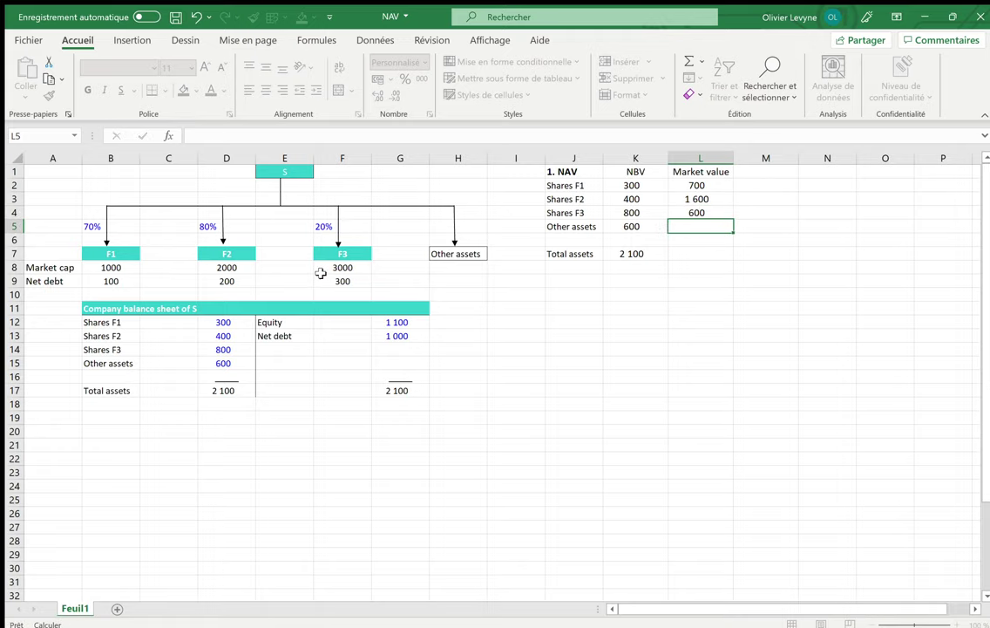
Set the market value of Other assets in L5 to =K5 and extend the Total assets formula from K7 to L7
{"action": "type", "text": "="}
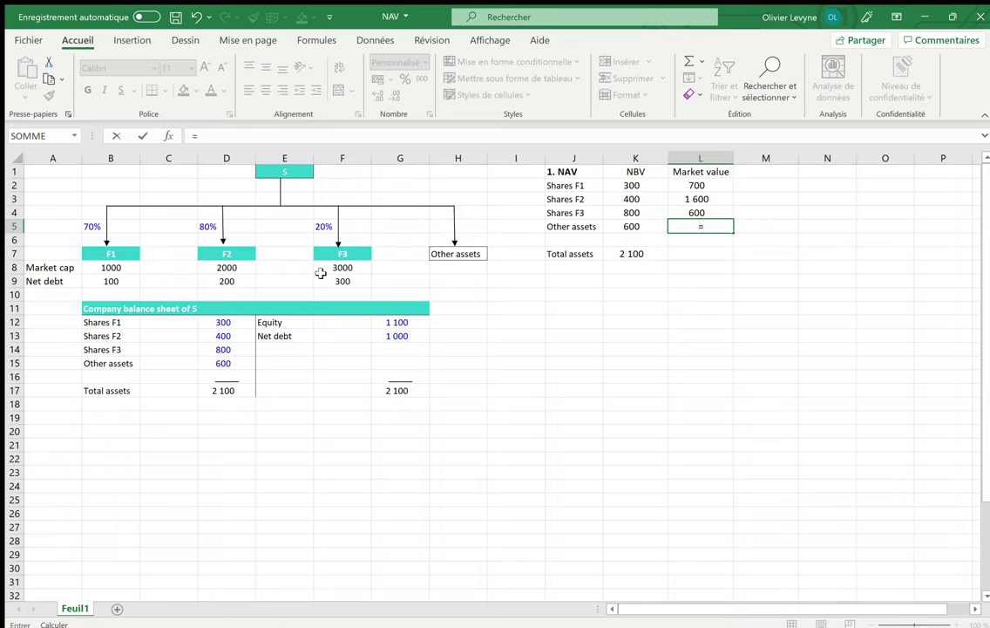
{"action": "key", "text": "Left"}
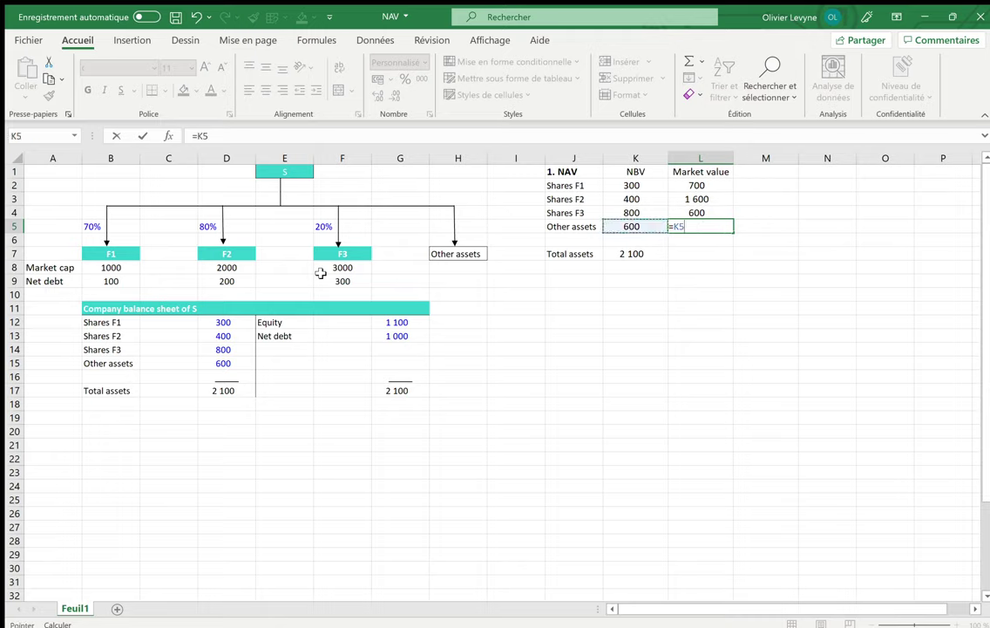
{"action": "key", "text": "Return"}
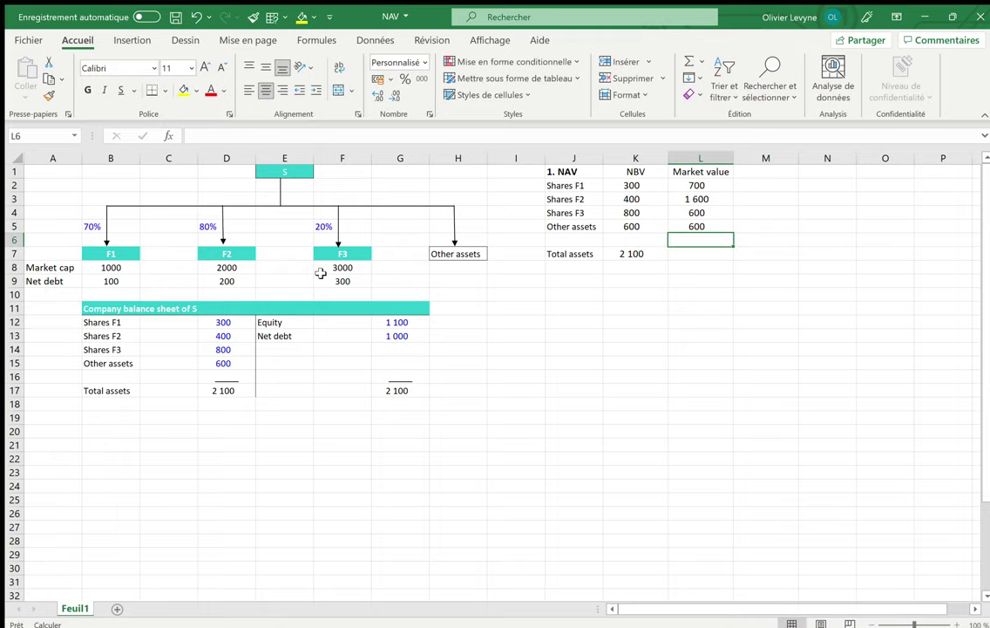
{"action": "left_click", "coordinate": [643, 253]}
{"action": "left_click_drag", "start_coordinate": [667, 259], "coordinate": [699, 281]}
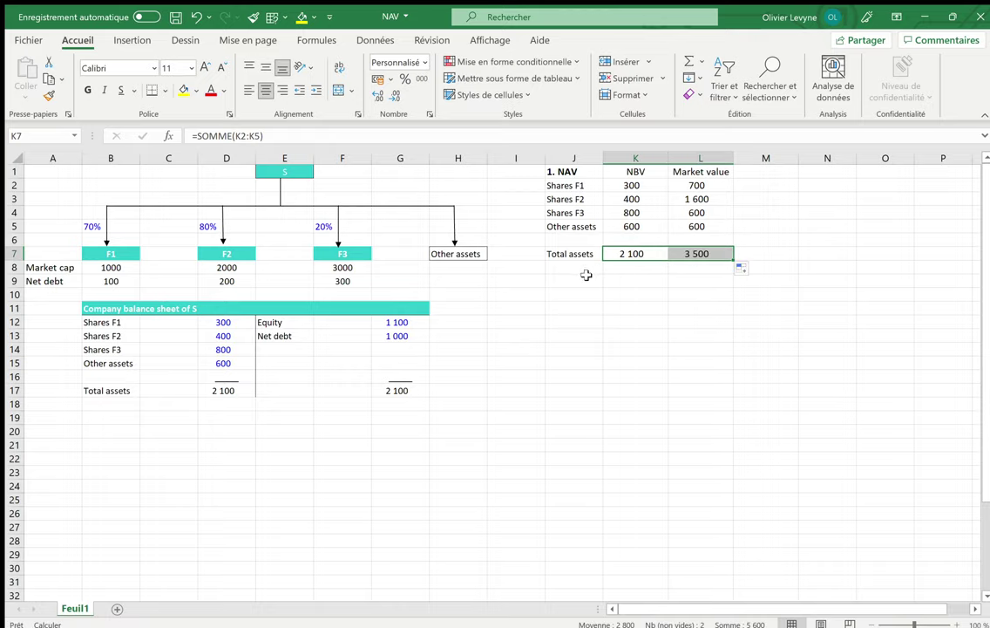
Add a Net debt label in J9 and link L9 to the balance sheet's net debt with =G13
{"action": "left_click", "coordinate": [579, 281]}
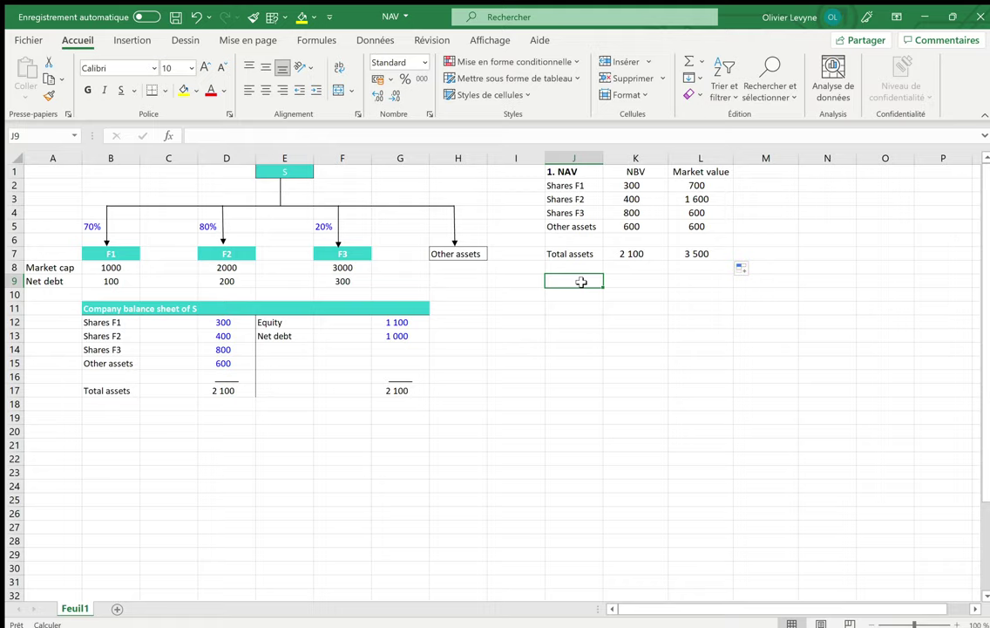
{"action": "type", "text": "N"}
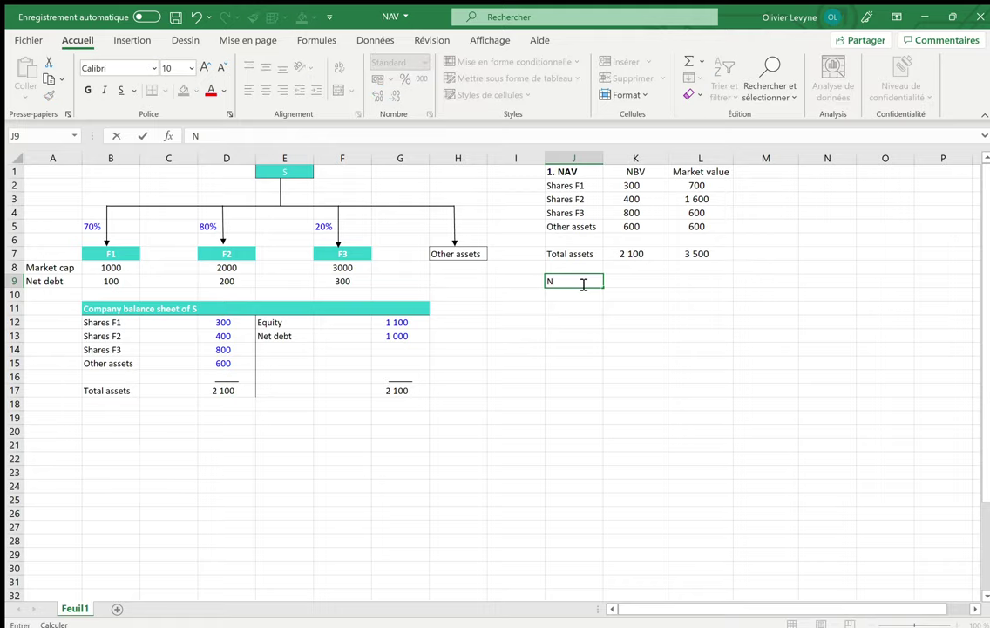
{"action": "type", "text": "et debt"}
{"action": "key", "text": "Tab"}
{"action": "key", "text": "Tab"}
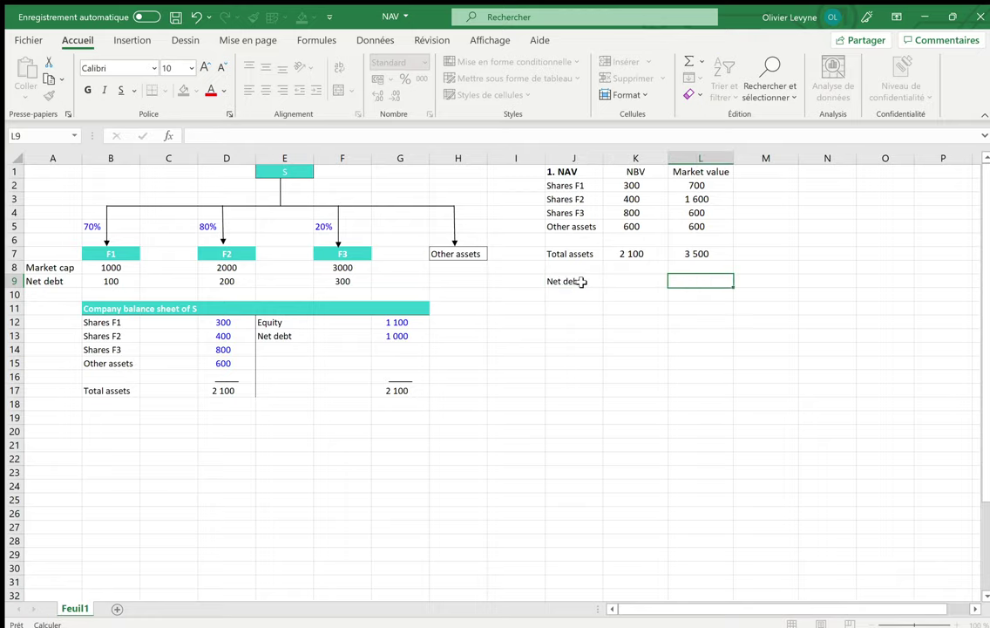
{"action": "type", "text": "="}
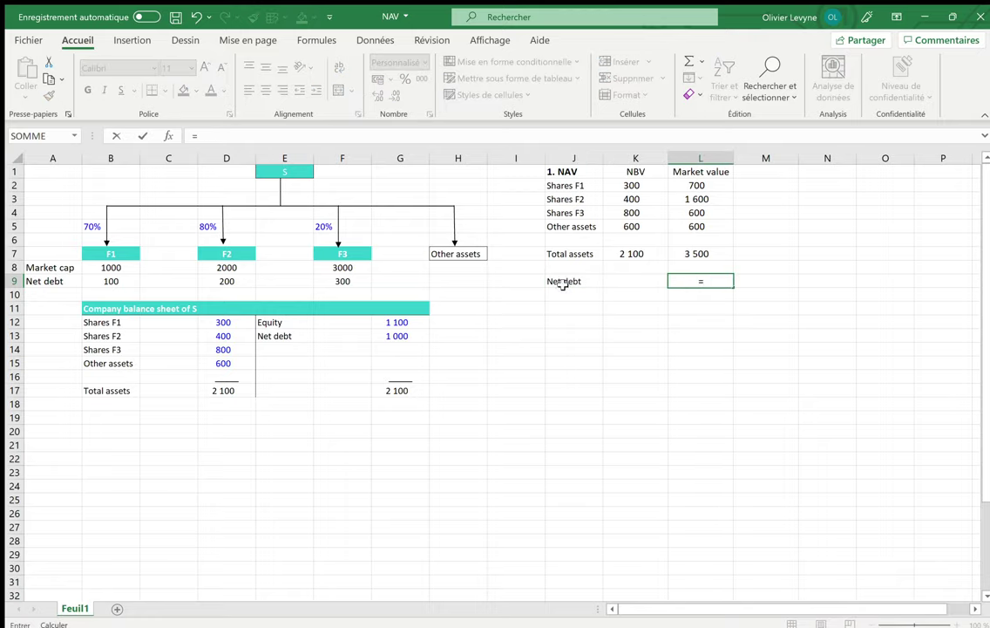
{"action": "left_click", "coordinate": [394, 335]}
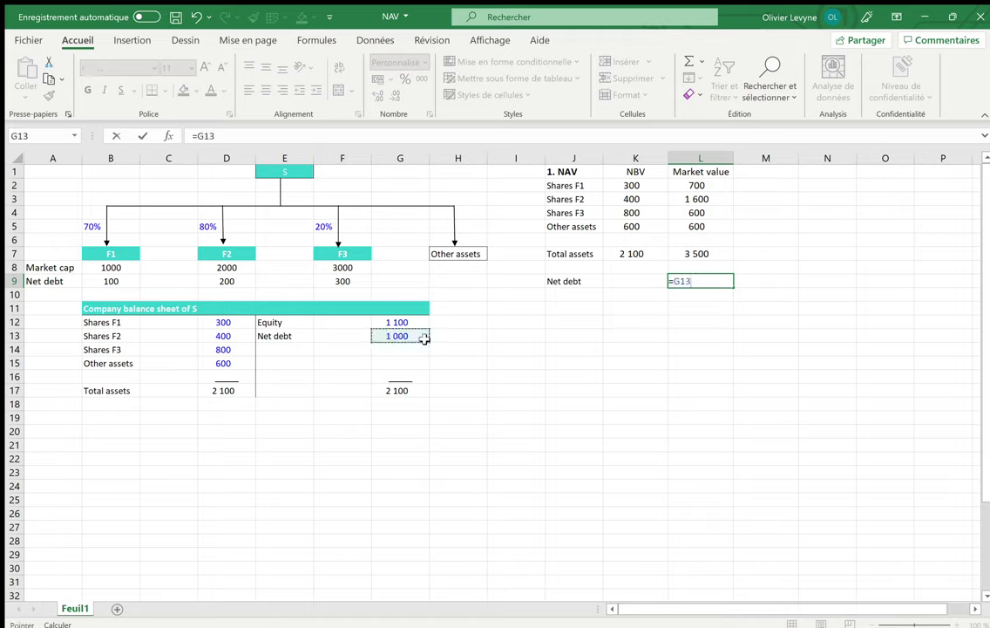
{"action": "key", "text": "Return"}
Add an Equity value label in J11 and calculate it in L11 as total assets minus net debt, =L7-L9
{"action": "key", "text": "Down"}
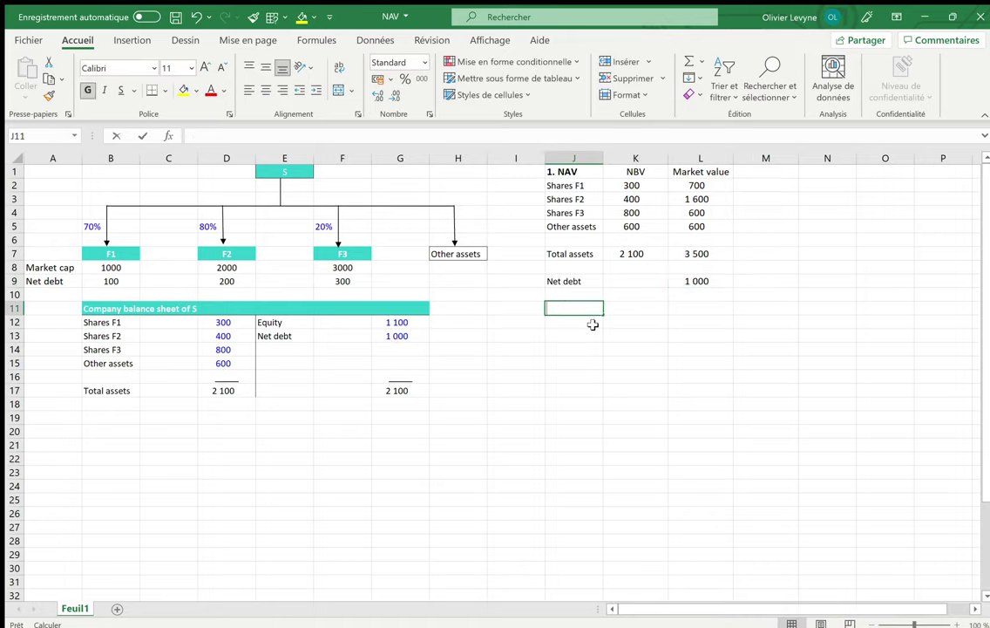
{"action": "type", "text": "Equity value"}
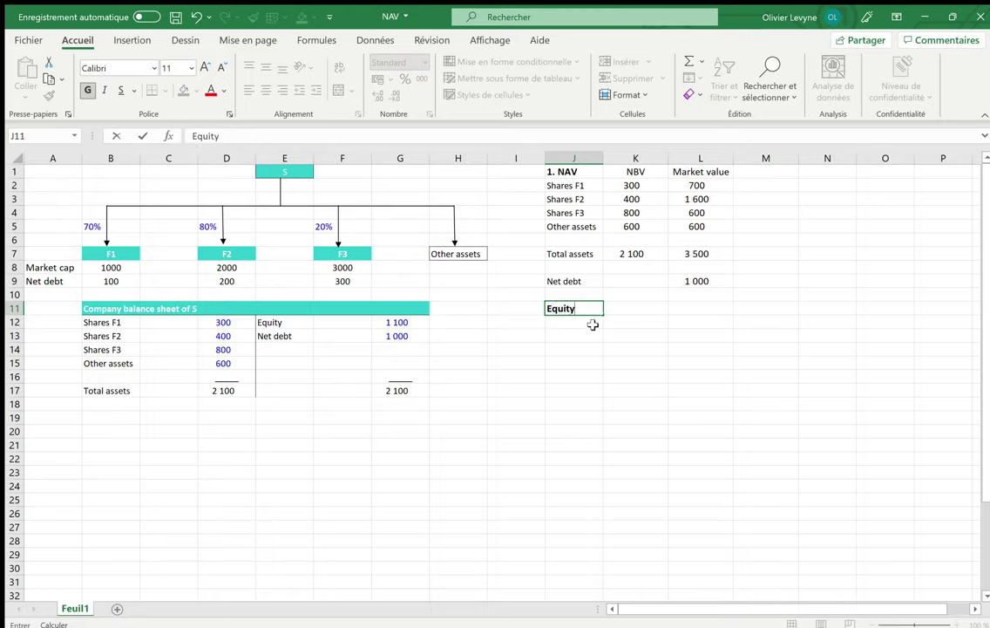
{"action": "key", "text": "Right"}
{"action": "key", "text": "Right"}
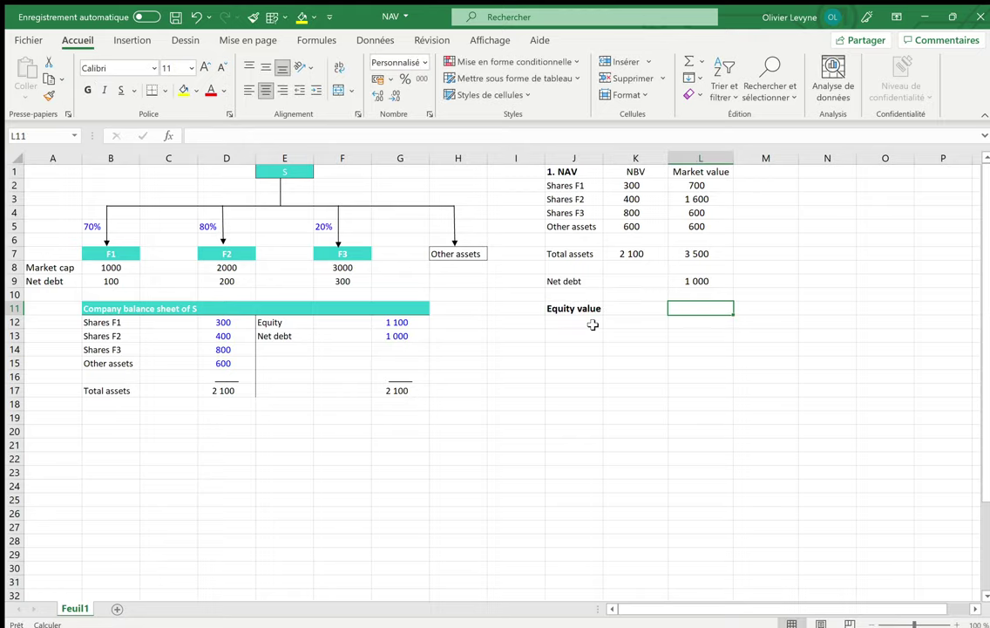
{"action": "type", "text": "="}
{"action": "key", "text": "Up"}
{"action": "key", "text": "Up"}
{"action": "key", "text": "Up"}
{"action": "key", "text": "Up"}
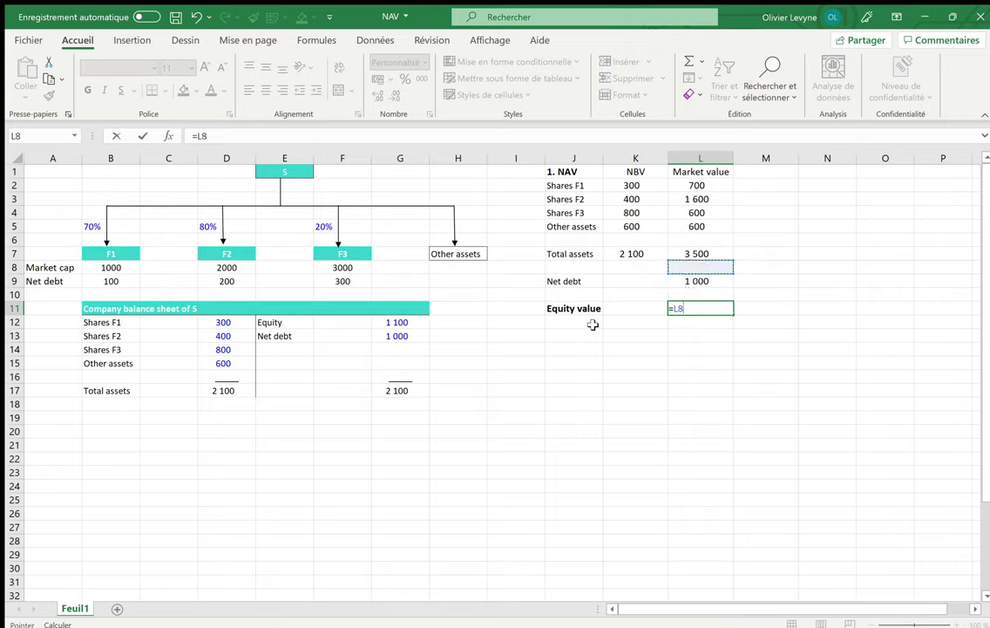
{"action": "type", "text": "-"}
{"action": "key", "text": "Up"}
{"action": "key", "text": "Up"}
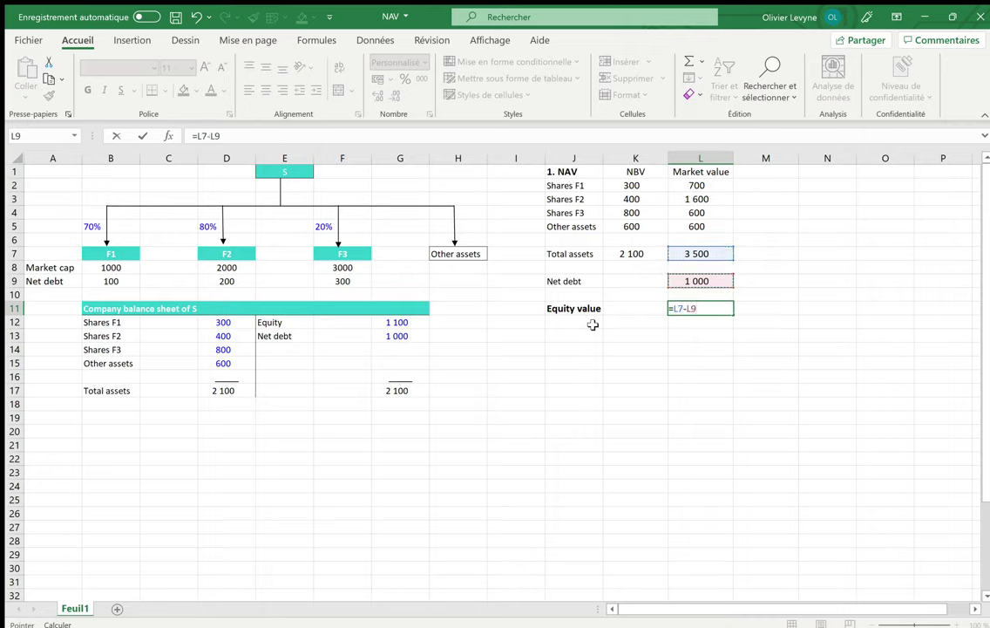
{"action": "left_click", "coordinate": [592, 324]}
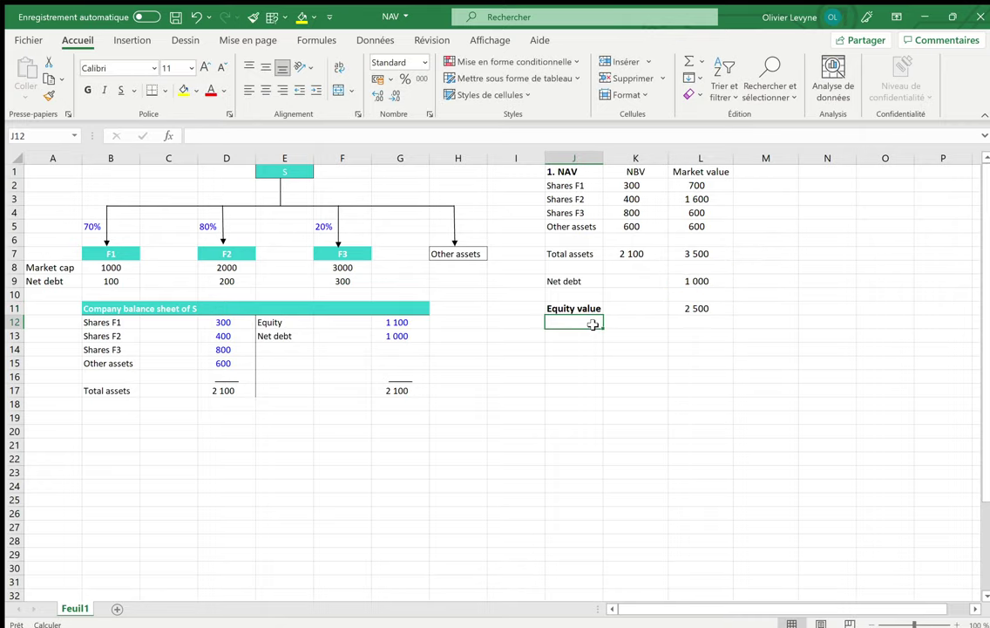
Make the equity value in L11 bold and add a Capital gain column header in M1
{"action": "left_click", "coordinate": [714, 308]}
{"action": "left_click", "coordinate": [87, 90]}
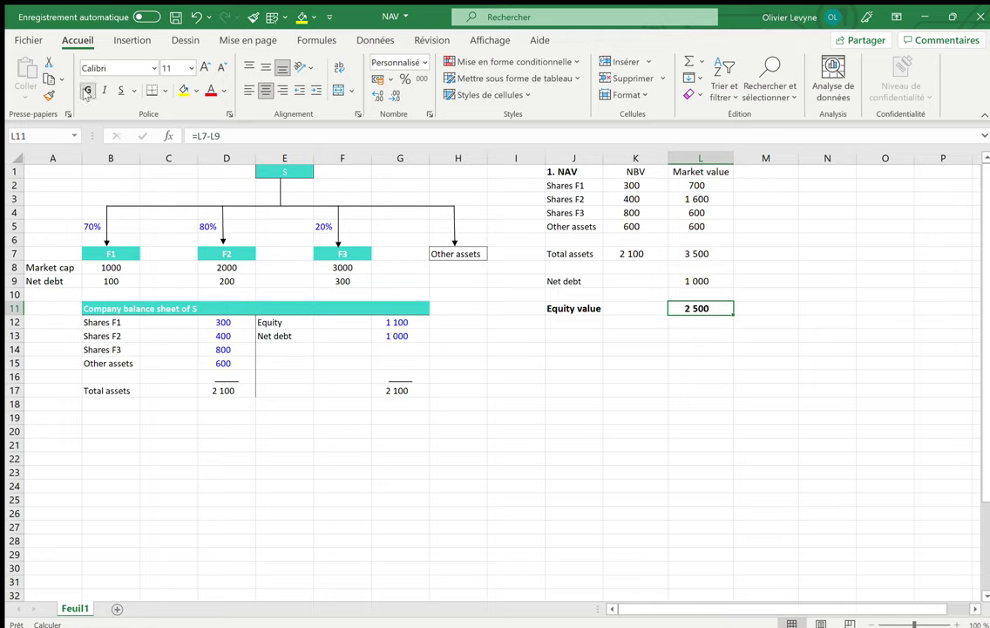
{"action": "left_click", "coordinate": [762, 172]}
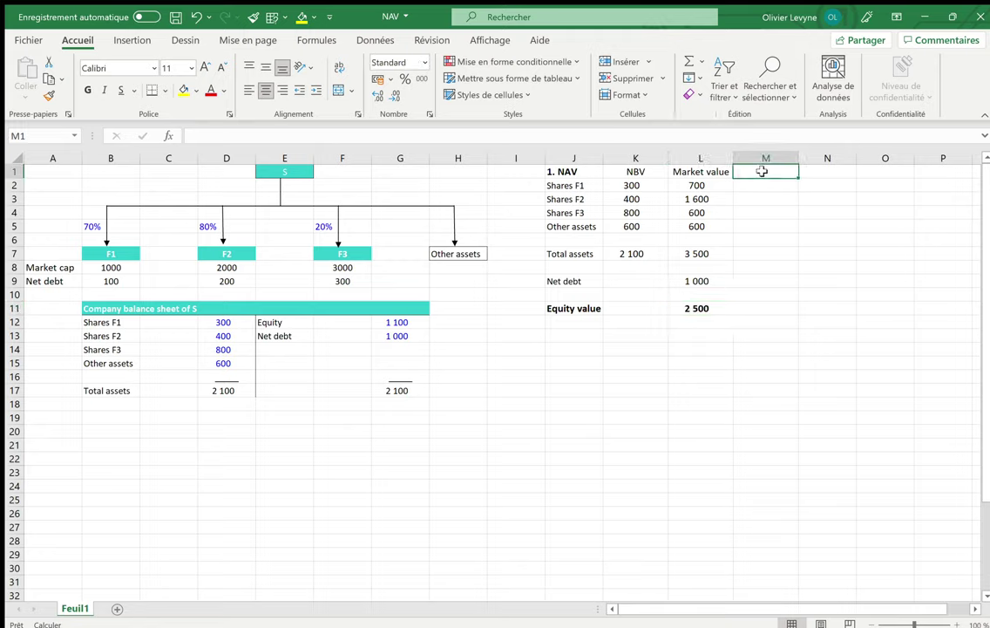
{"action": "type", "text": "Capita"}
{"action": "key", "text": "BackSpace"}
{"action": "key", "text": "BackSpace"}
{"action": "key", "text": "BackSpace"}
{"action": "type", "text": "ltal I"}
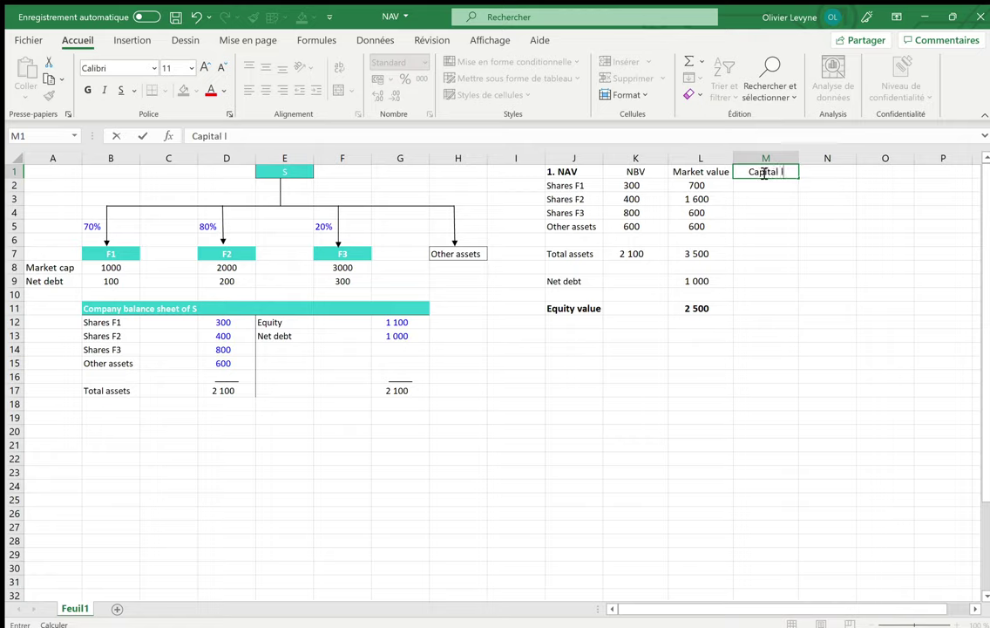
{"action": "key", "text": "BackSpace"}
{"action": "type", "text": "gain"}
{"action": "key", "text": "Return"}
Calculate the F1 capital gain in M2 as market value minus NBV, =L2-K2, and fill the formula down to M5
{"action": "type", "text": "="}
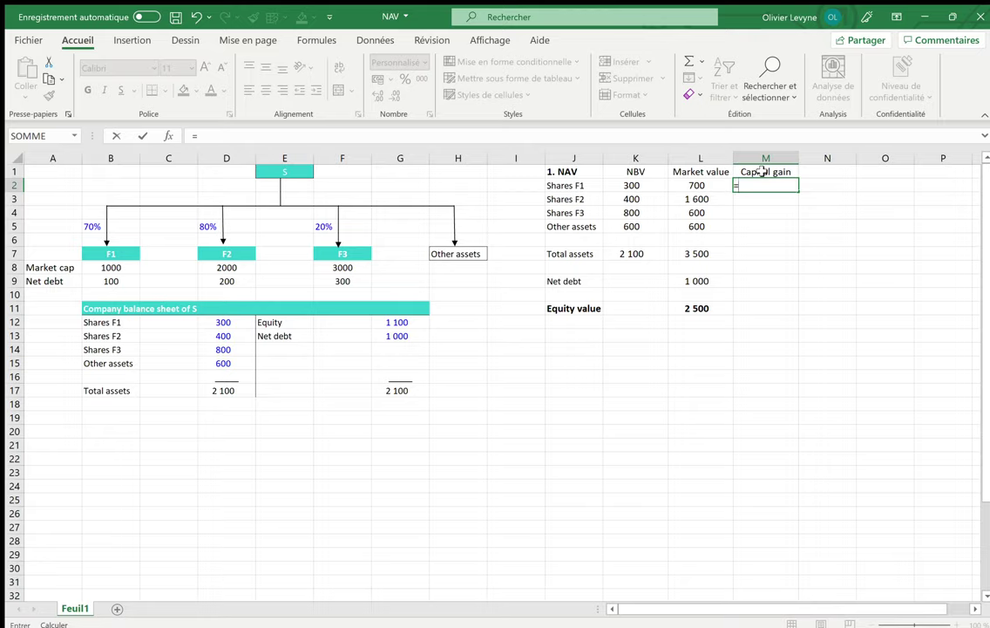
{"action": "key", "text": "Left"}
{"action": "type", "text": "-"}
{"action": "key", "text": "Left"}
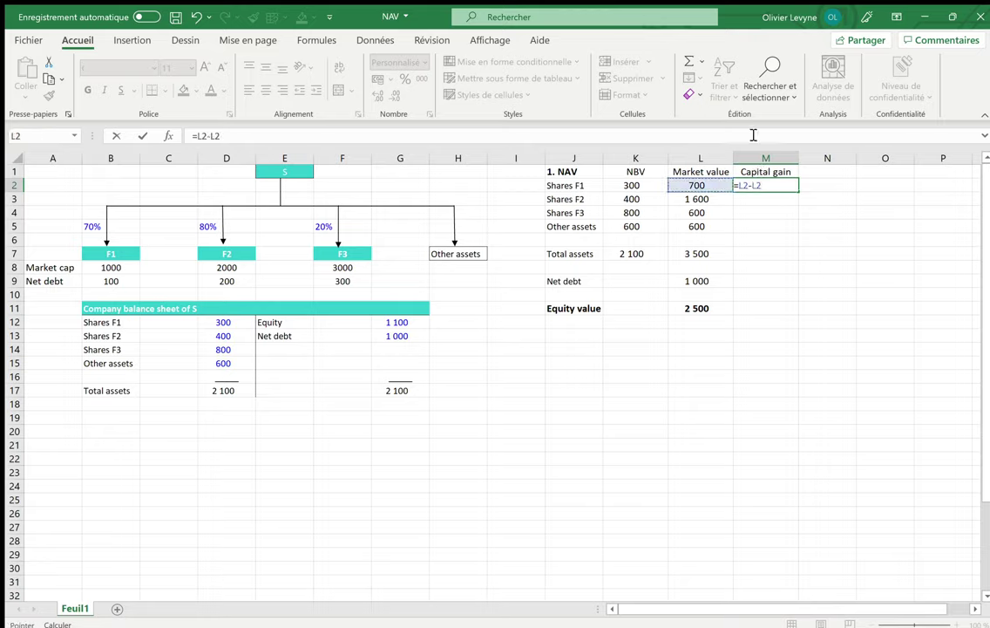
{"action": "key", "text": "Left"}
{"action": "key", "text": "Return"}
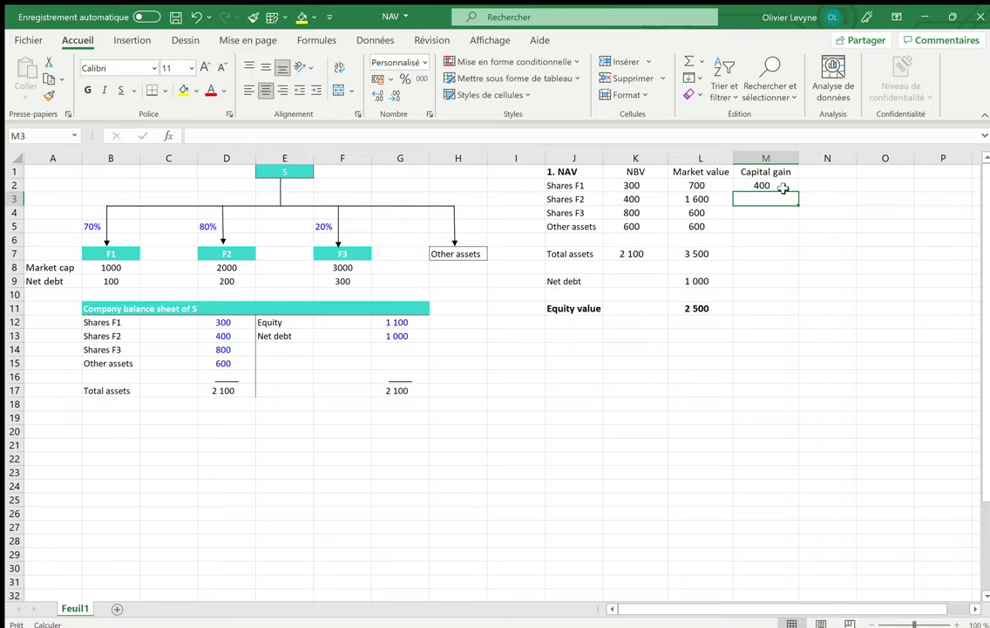
{"action": "left_click", "coordinate": [784, 188]}
{"action": "left_click_drag", "start_coordinate": [802, 196], "coordinate": [800, 230]}
Extend the Total assets sum formula from L7 to M7 to total the capital gains
{"action": "left_click", "coordinate": [697, 253]}
{"action": "left_click_drag", "start_coordinate": [733, 260], "coordinate": [793, 260]}
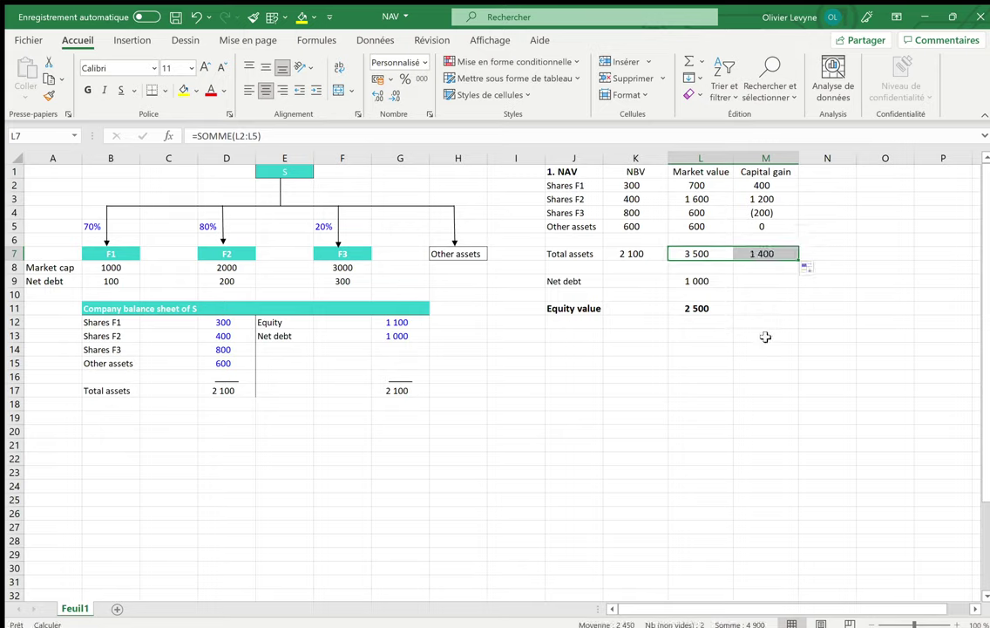
{"action": "left_click", "coordinate": [787, 256]}
Add a BV of equity label in J13 and link M13 to the balance sheet's equity with =G12
{"action": "left_click", "coordinate": [572, 337]}
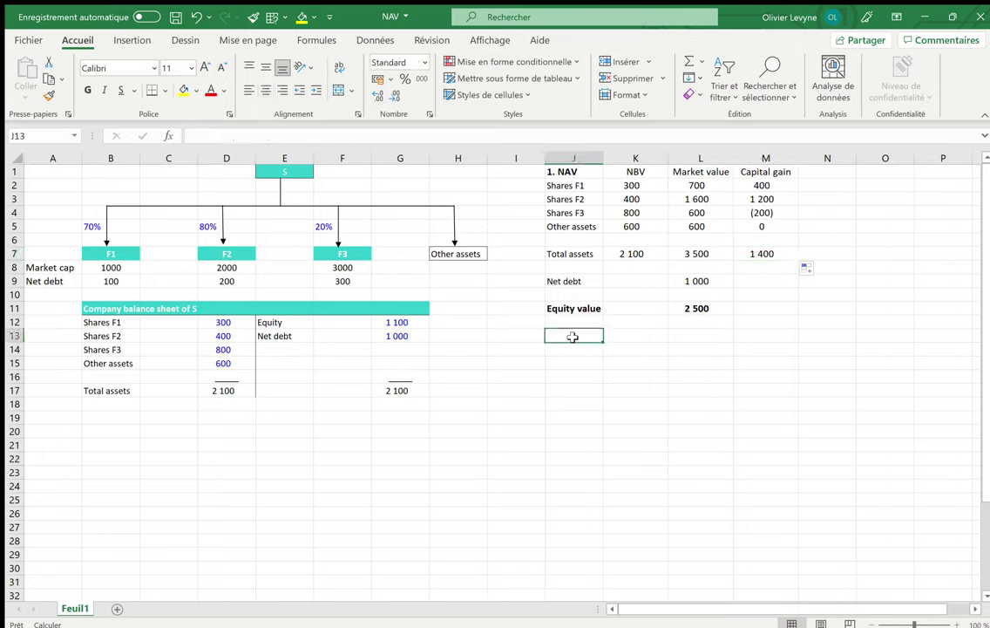
{"action": "type", "text": "BV of r"}
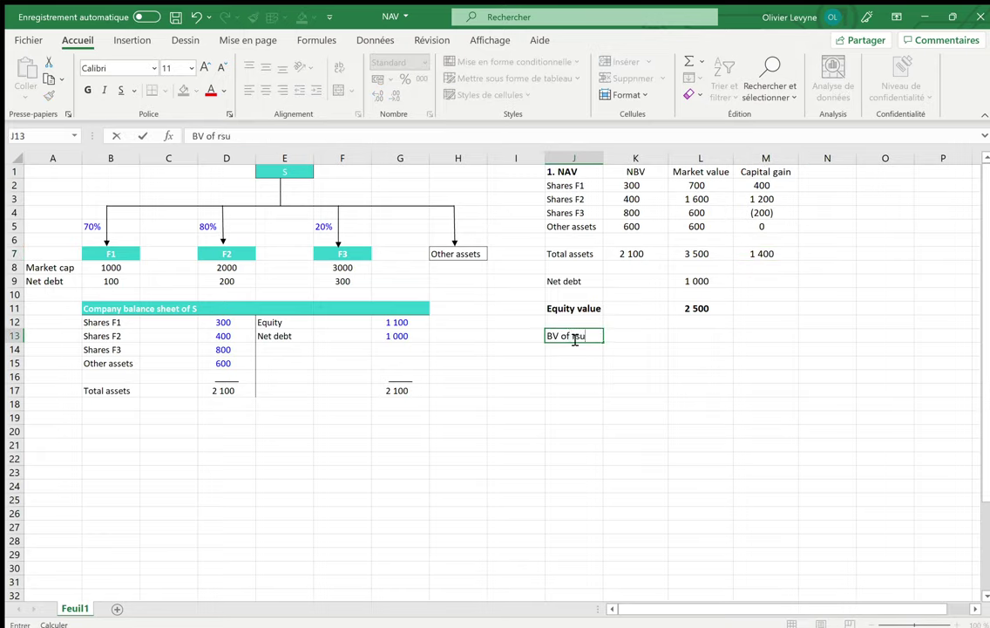
{"action": "key", "text": "BackSpace"}
{"action": "type", "text": "equity"}
{"action": "left_click", "coordinate": [700, 335]}
{"action": "key", "text": "Right"}
{"action": "type", "text": "="}
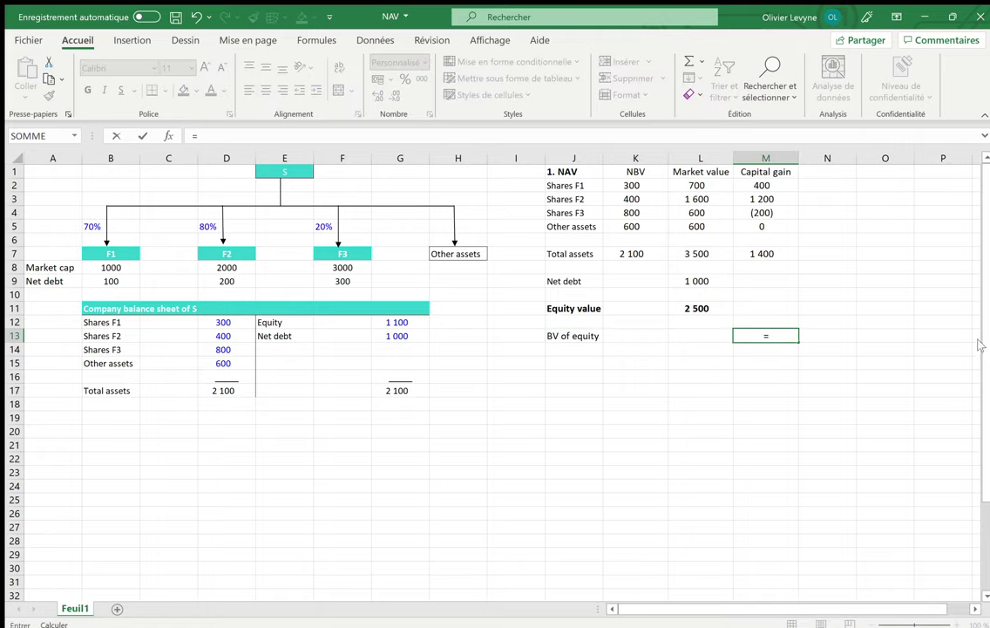
{"action": "left_click", "coordinate": [421, 322]}
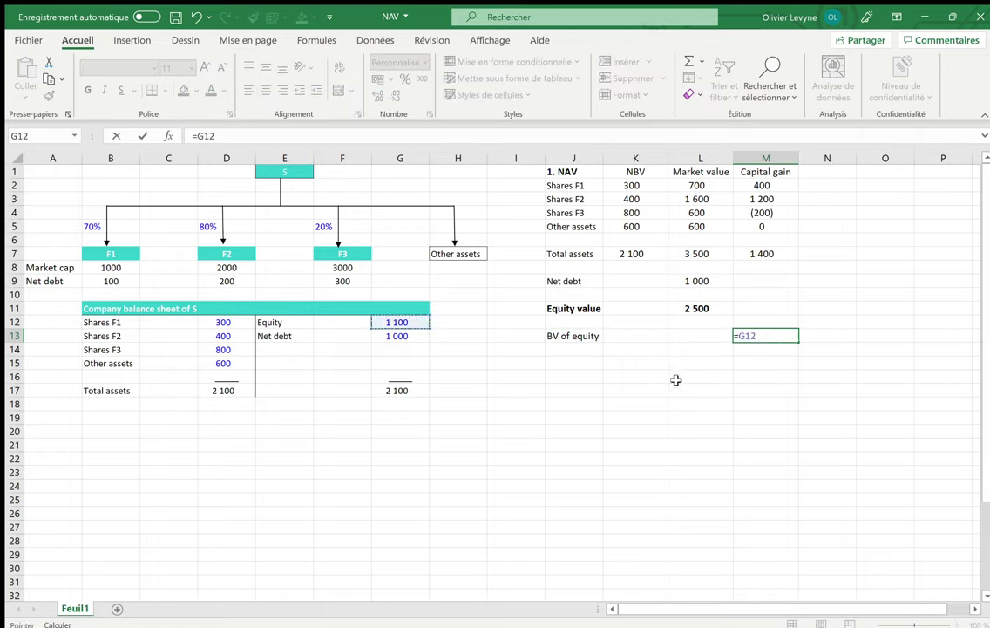
{"action": "key", "text": "Return"}
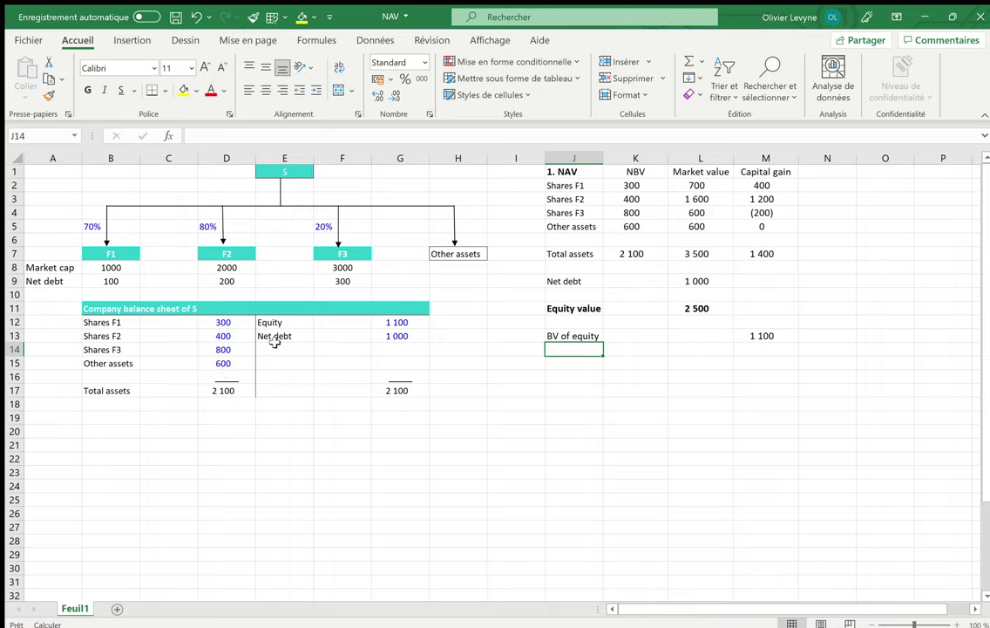
Compare the Total assets figures for NBV, market value and capital gain in K7, L7 and M7
{"action": "left_click", "coordinate": [635, 253]}
{"action": "left_click", "coordinate": [707, 254]}
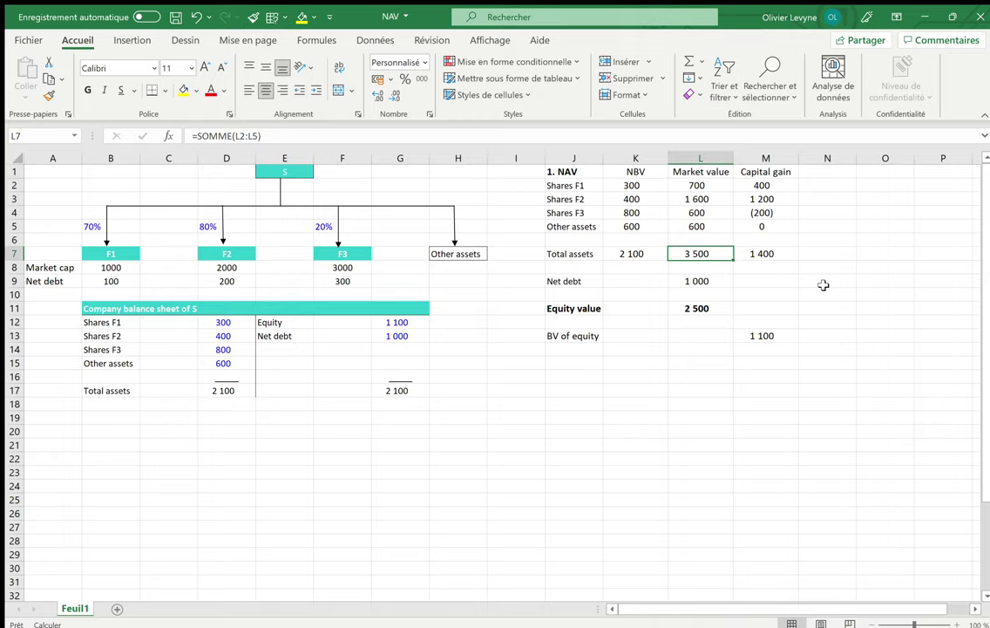
{"action": "left_click", "coordinate": [641, 254]}
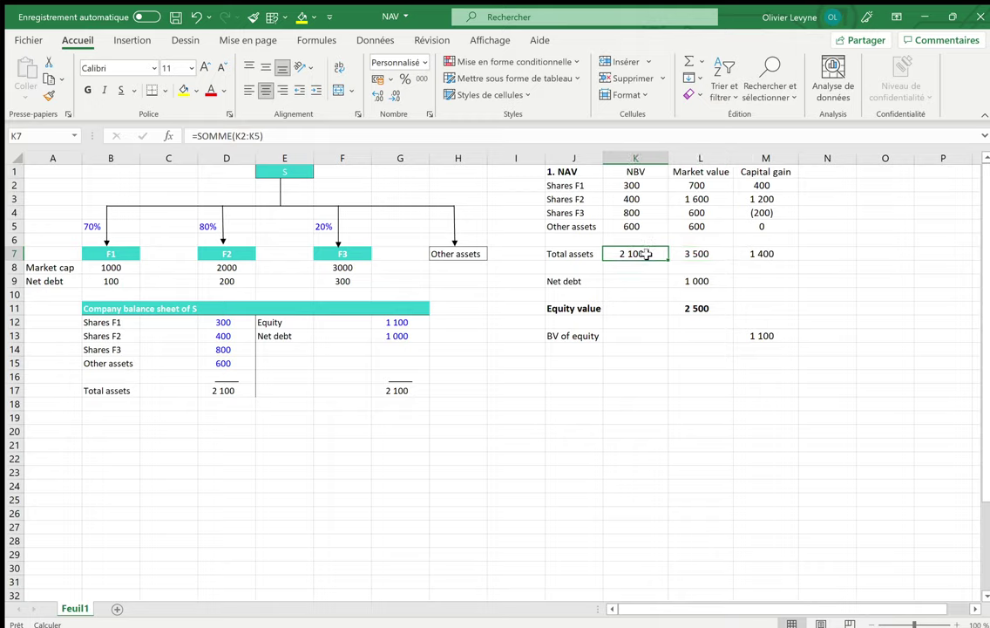
{"action": "left_click", "coordinate": [711, 254]}
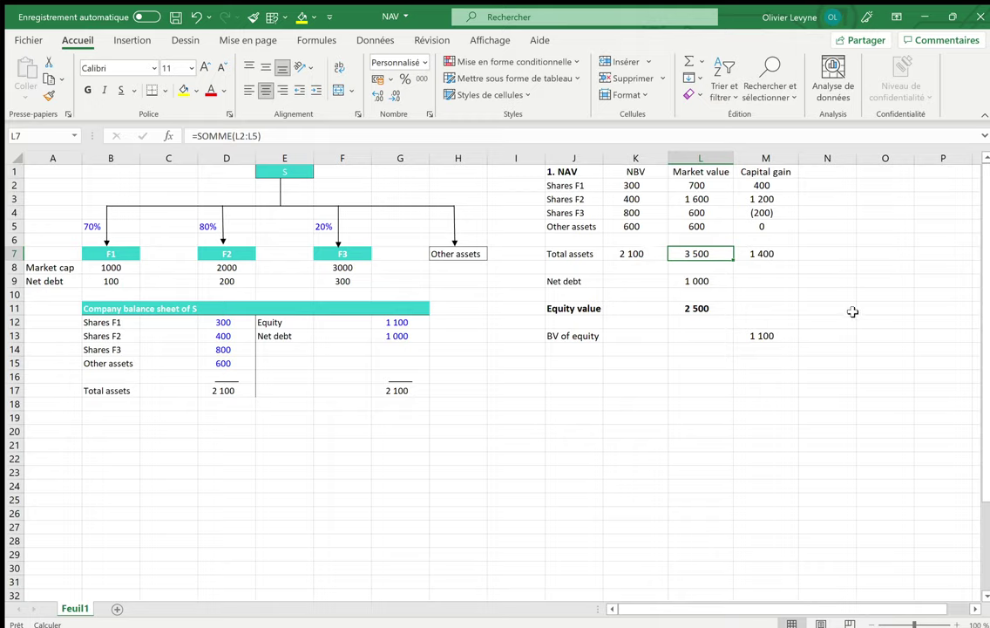
{"action": "left_click", "coordinate": [793, 255]}
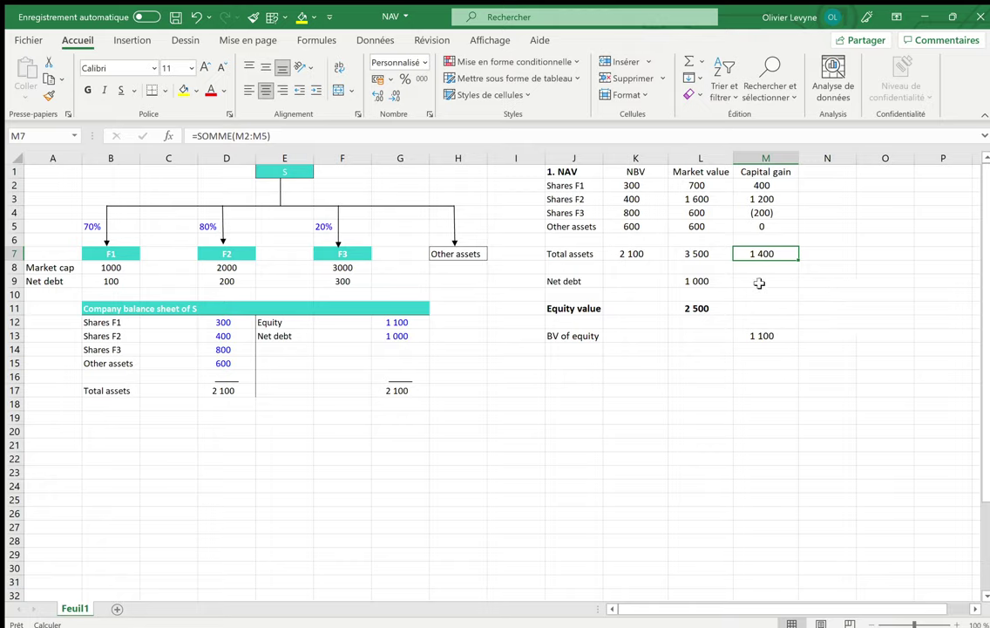
Add an Equity value label in J15 and calculate it in M15 as total capital gain plus book equity, =M7+M13
{"action": "left_click", "coordinate": [575, 362]}
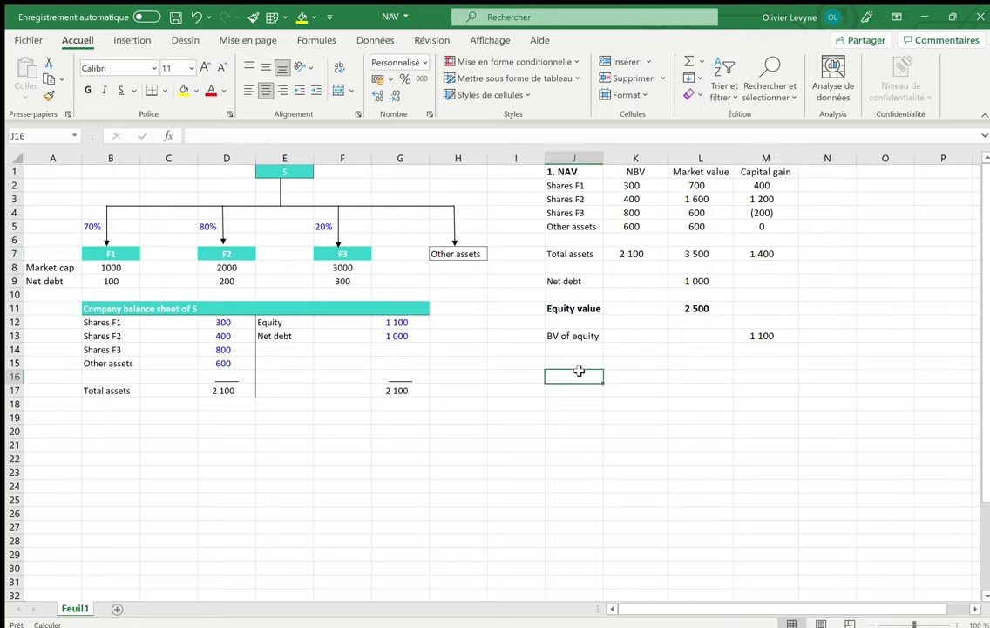
{"action": "type", "text": "Equi"}
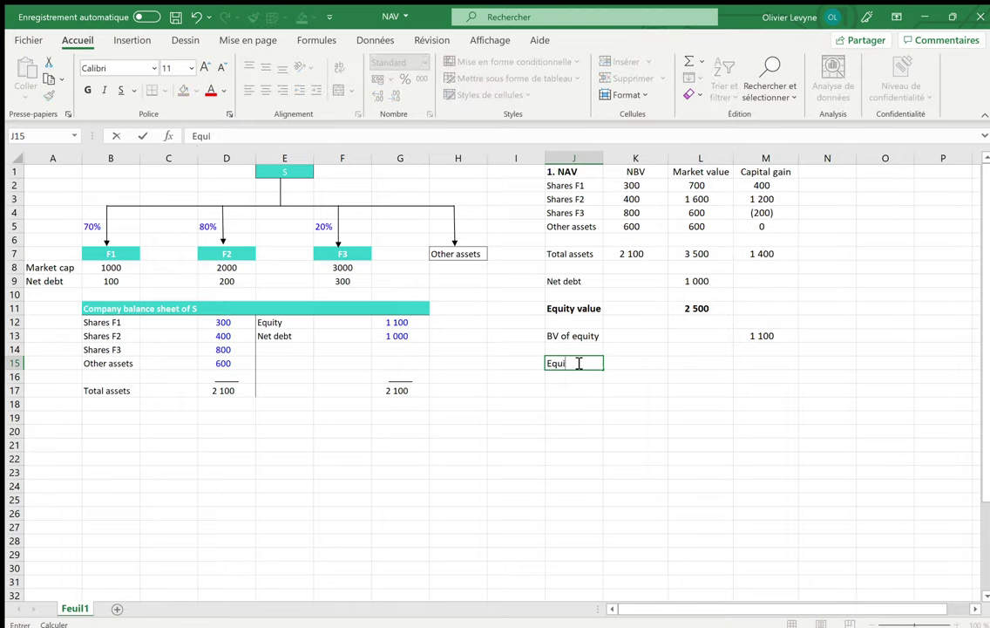
{"action": "type", "text": "tryy value"}
{"action": "key", "text": "Tab"}
{"action": "key", "text": "Tab"}
{"action": "key", "text": "Tab"}
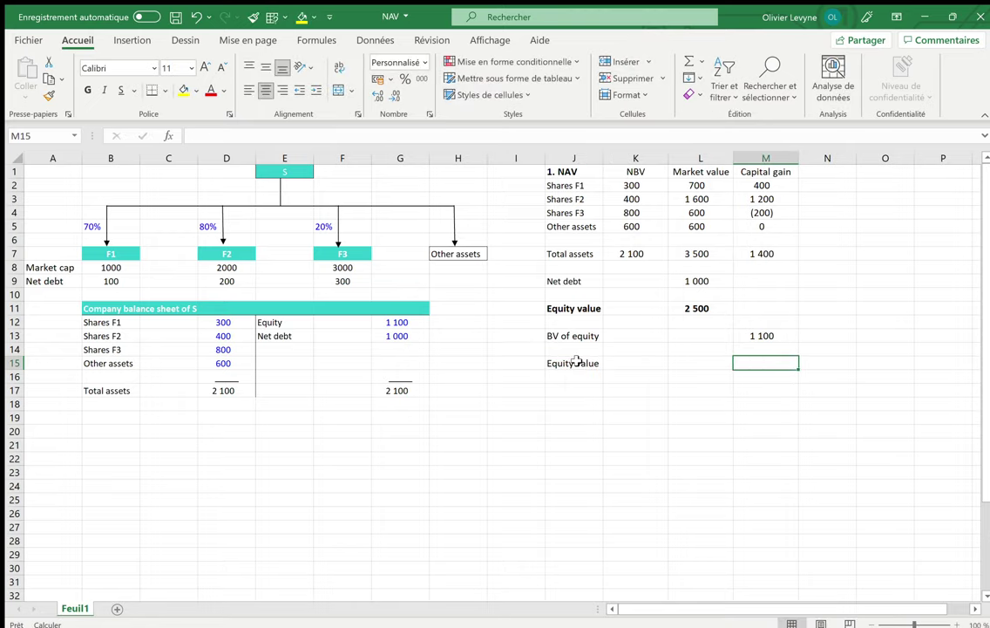
{"action": "type", "text": "="}
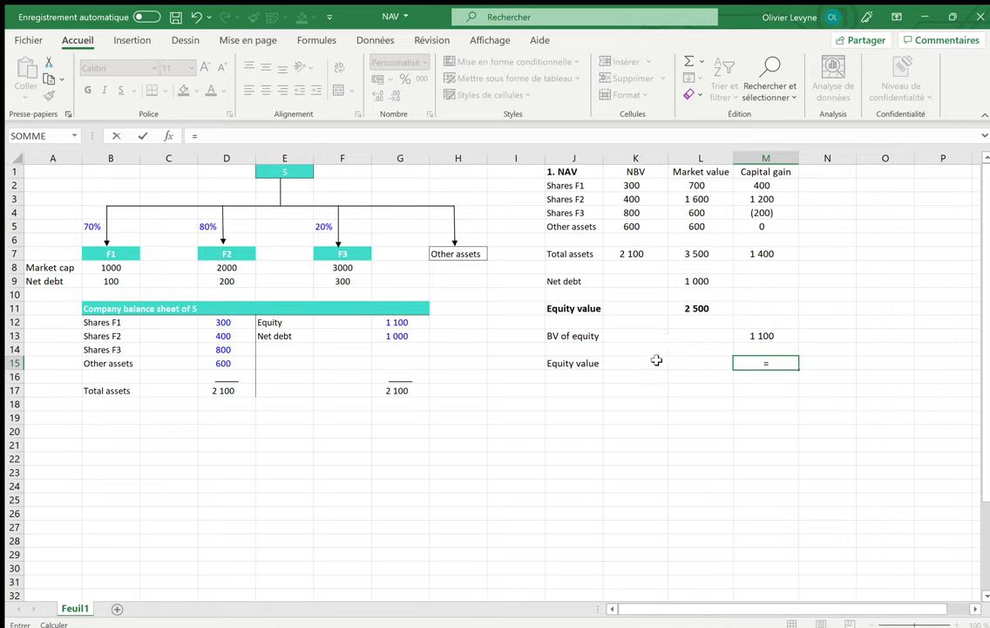
{"action": "left_click", "coordinate": [763, 254]}
{"action": "type", "text": "+"}
{"action": "left_click", "coordinate": [762, 335]}
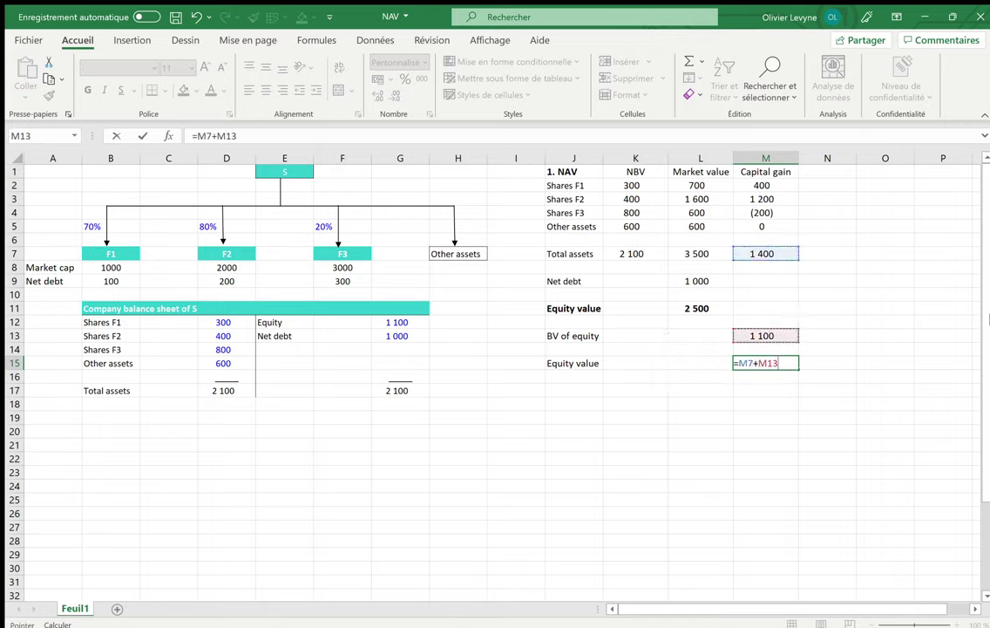
{"action": "key", "text": "Return"}
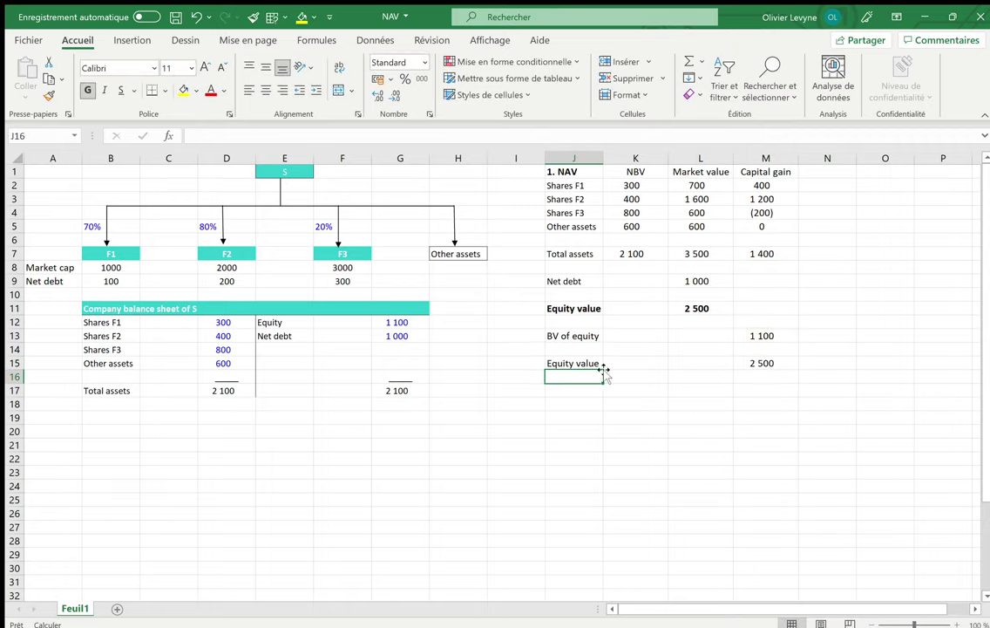
Make the second Equity value row, J15:M15, bold
{"action": "left_click_drag", "start_coordinate": [594, 363], "coordinate": [763, 363]}
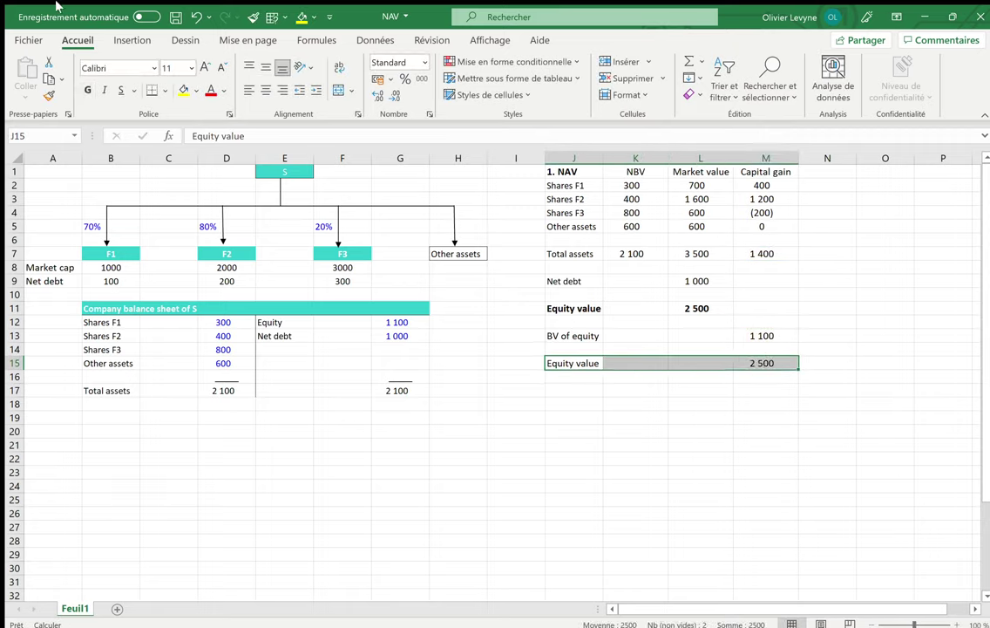
{"action": "left_click", "coordinate": [87, 90]}
{"action": "left_click", "coordinate": [652, 336]}
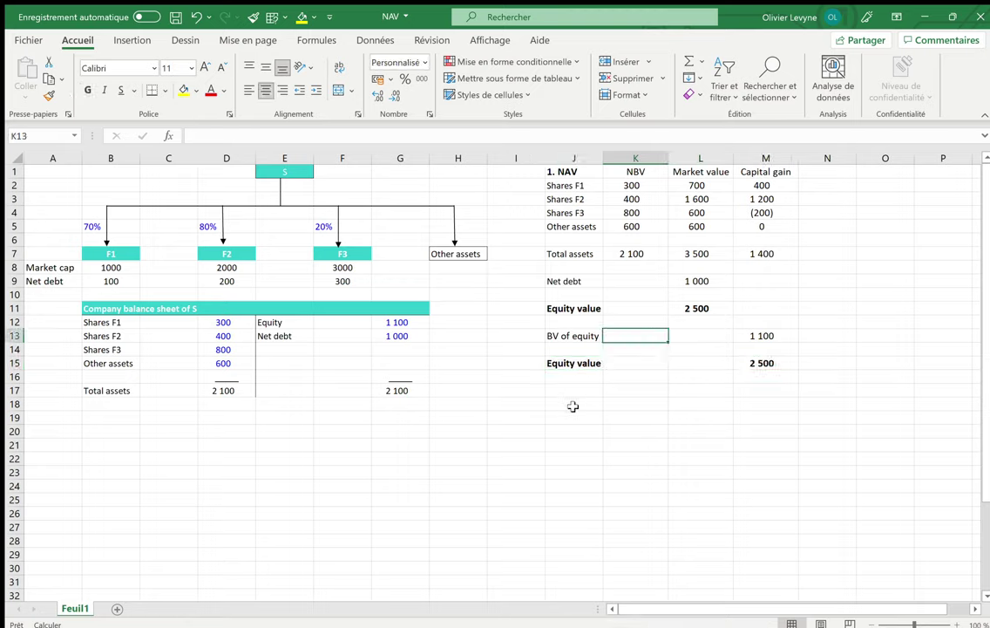
Add the bold section heading "2. SotP" in J18
{"action": "left_click", "coordinate": [573, 405]}
{"action": "type", "text": "2"}
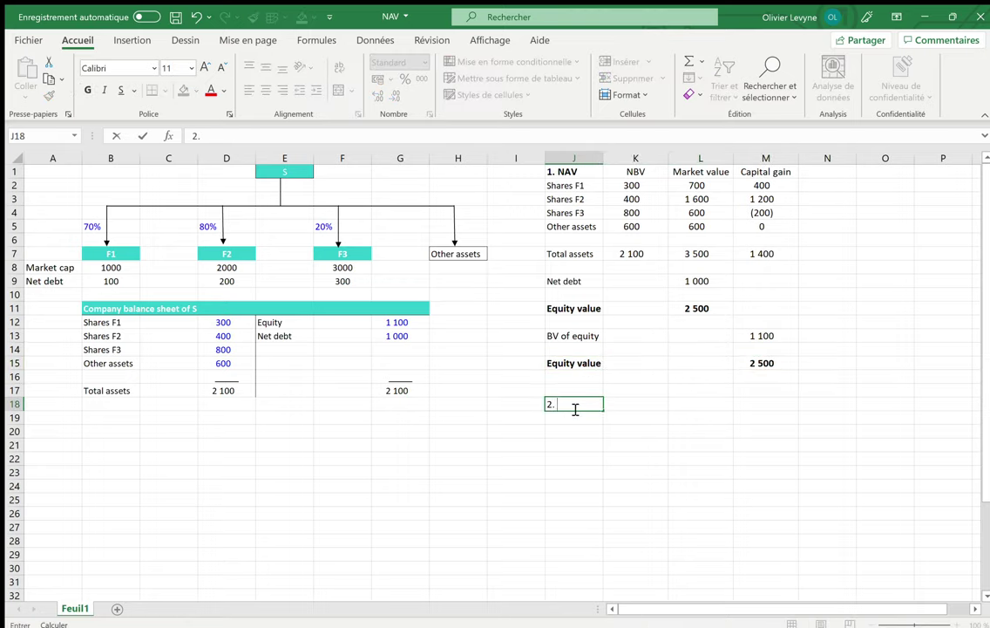
{"action": "type", "text": ". SotP"}
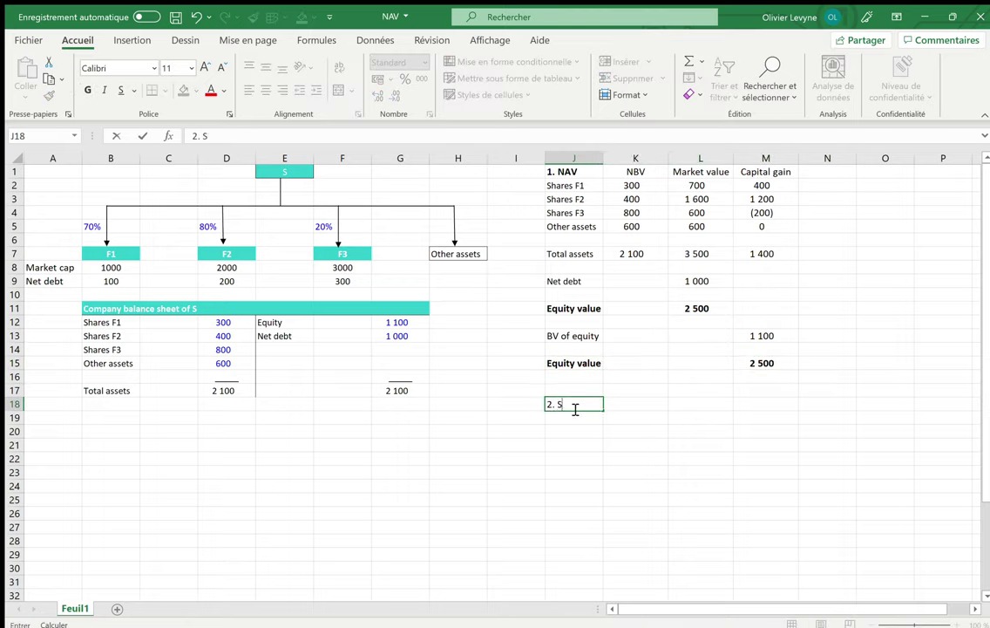
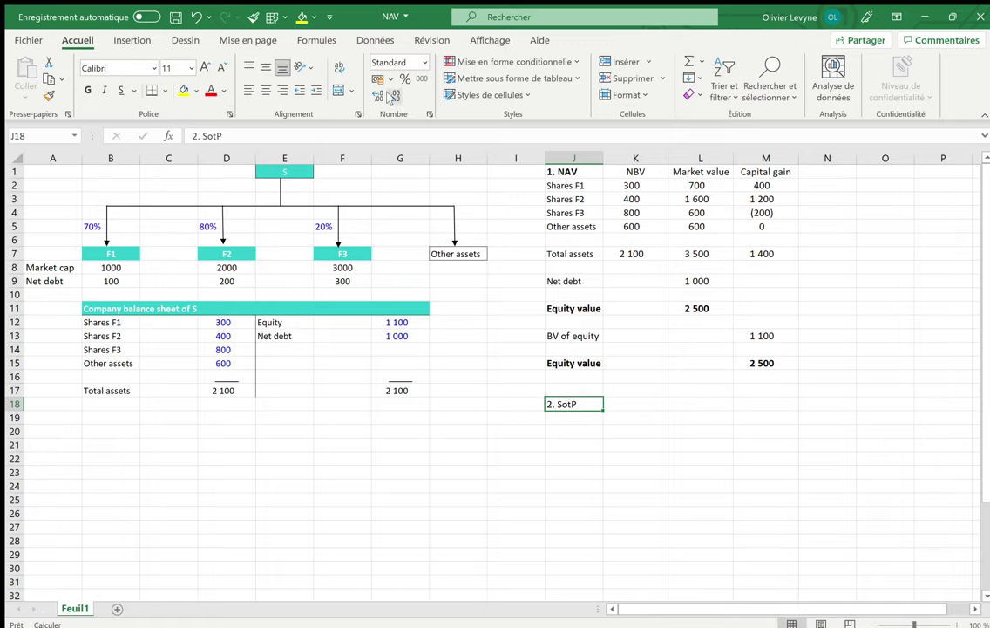
{"action": "key", "text": "ctrl+b"}
Add an "EV of F1" label in J19 and remove the bold formatting from rows 19 to 22
{"action": "left_click", "coordinate": [331, 323]}
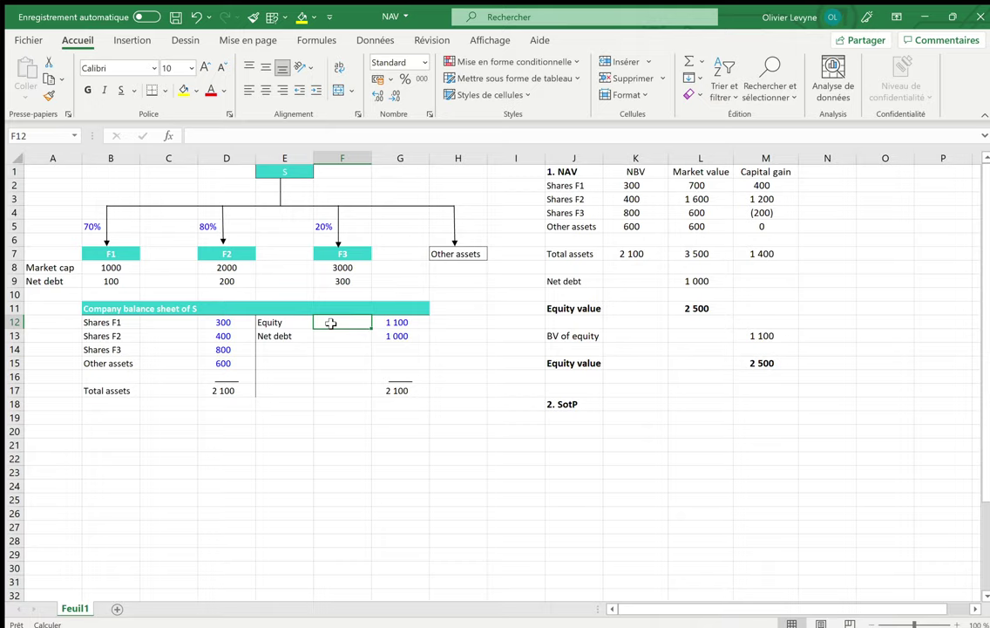
{"action": "left_click", "coordinate": [113, 253]}
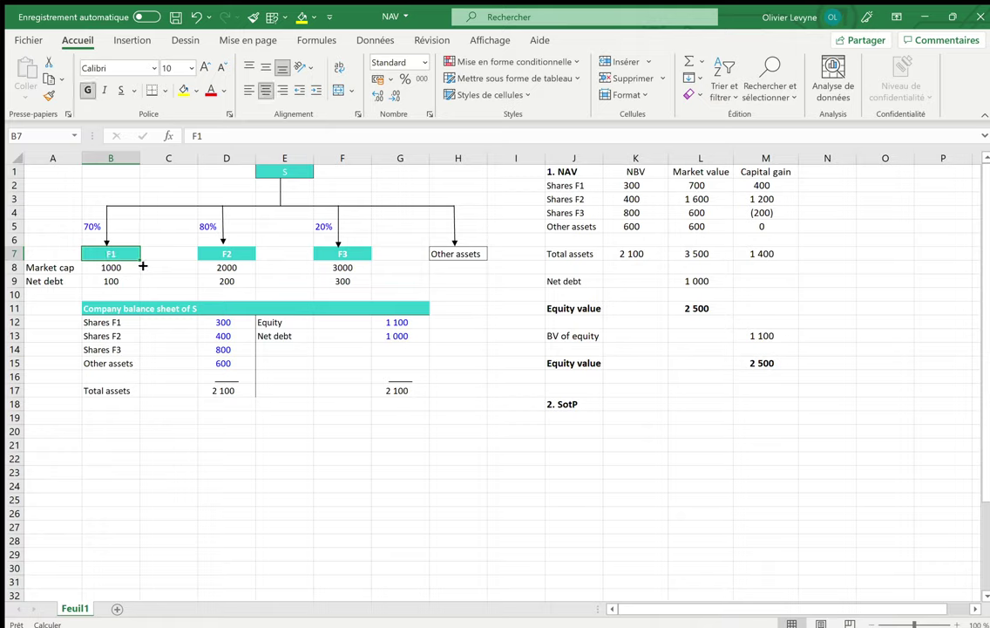
{"action": "left_click", "coordinate": [579, 418]}
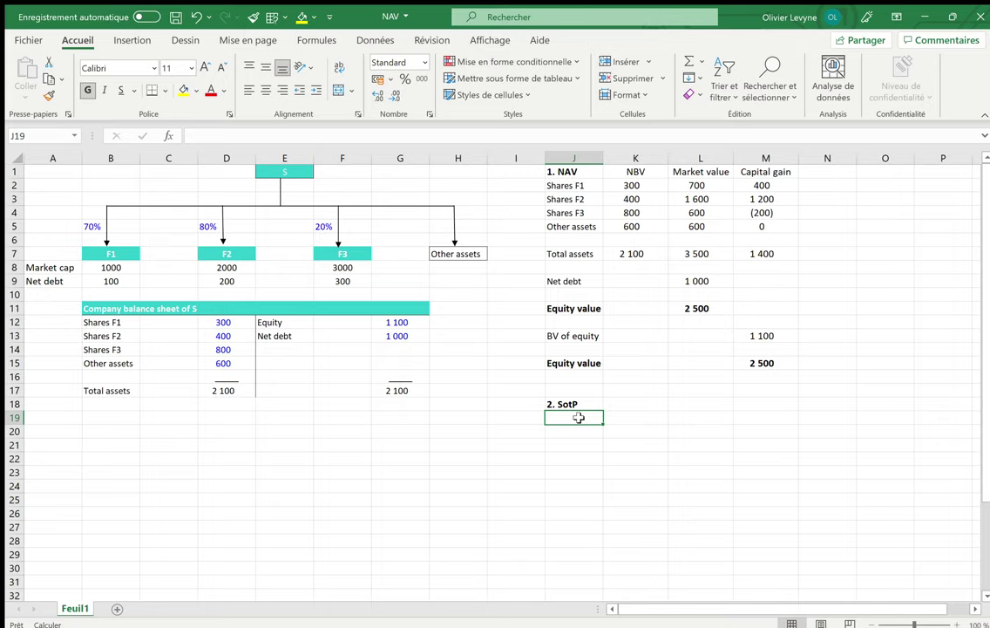
{"action": "type", "text": "EV"}
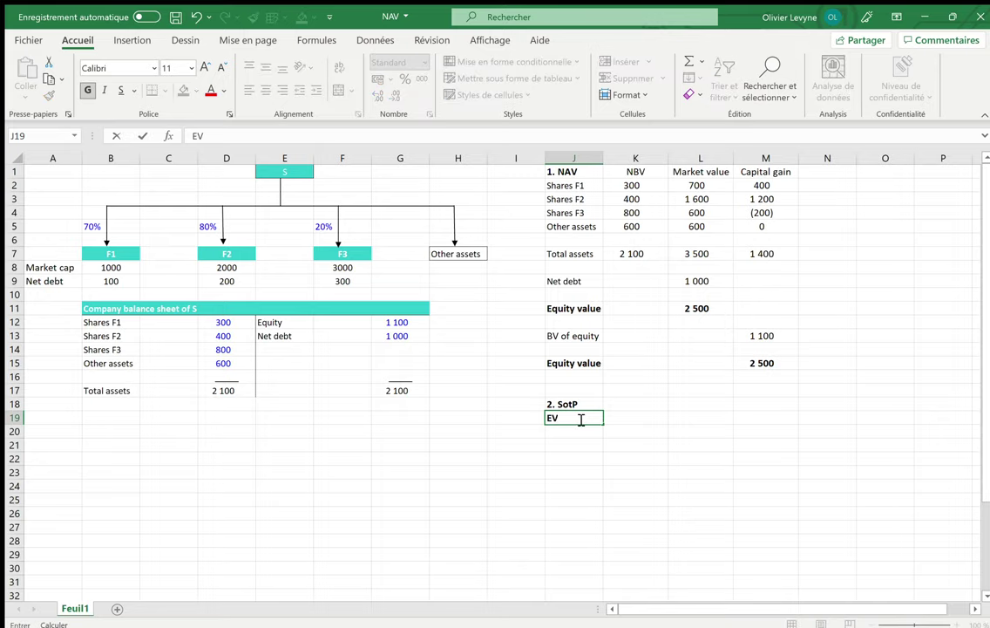
{"action": "type", "text": " of F1"}
{"action": "left_click", "coordinate": [614, 459]}
{"action": "left_click_drag", "start_coordinate": [13, 430], "coordinate": [13, 459]}
{"action": "left_click_drag", "start_coordinate": [16, 418], "coordinate": [42, 462]}
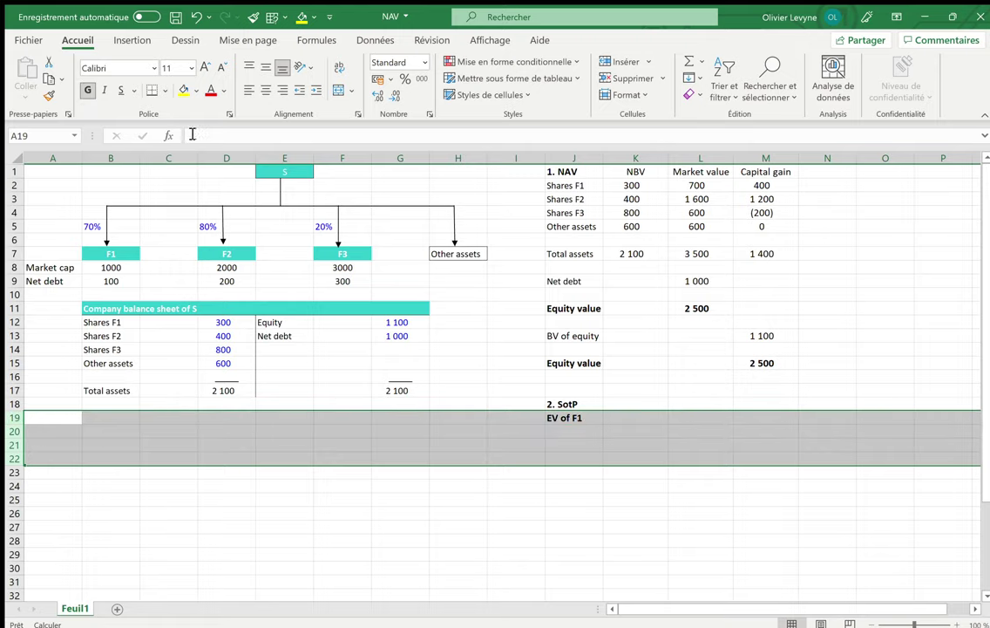
{"action": "left_click", "coordinate": [88, 91]}
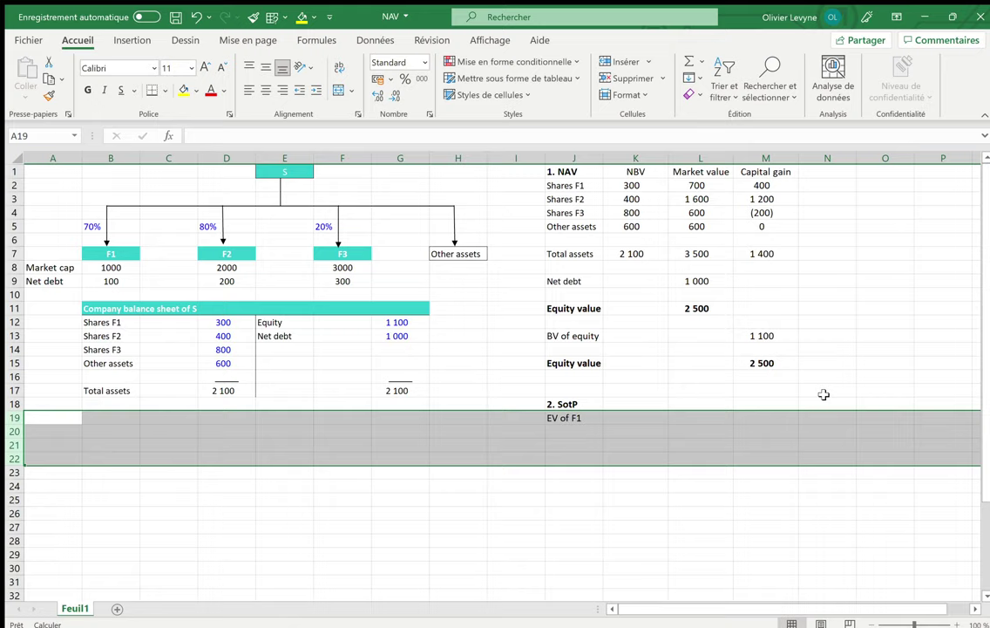
Calculate the EV of F1 in M19 as its market cap plus net debt, =B8+B9
{"action": "left_click", "coordinate": [768, 418]}
{"action": "type", "text": "="}
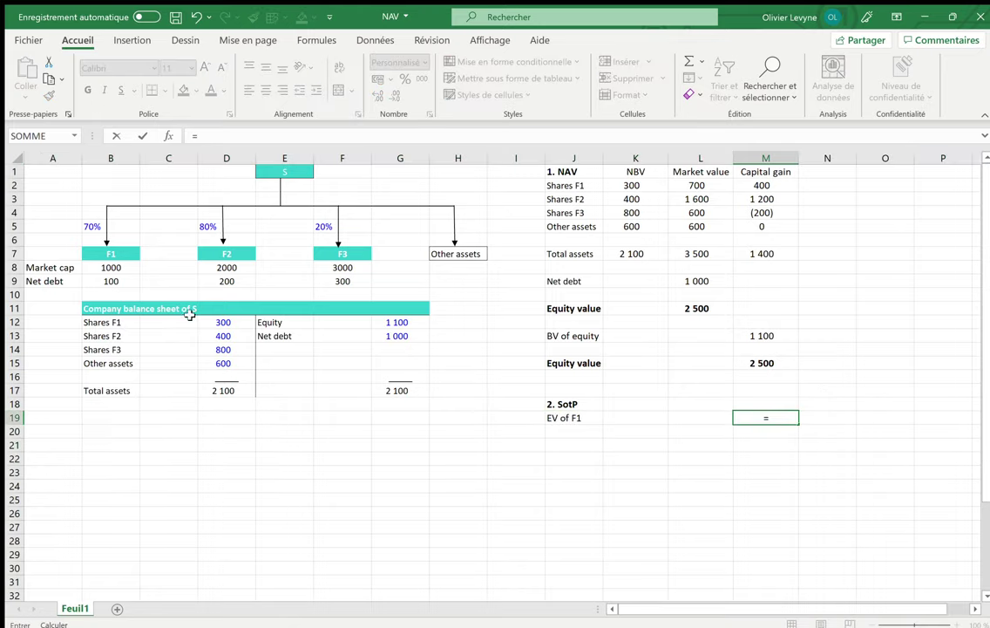
{"action": "left_click", "coordinate": [112, 266]}
{"action": "type", "text": "+"}
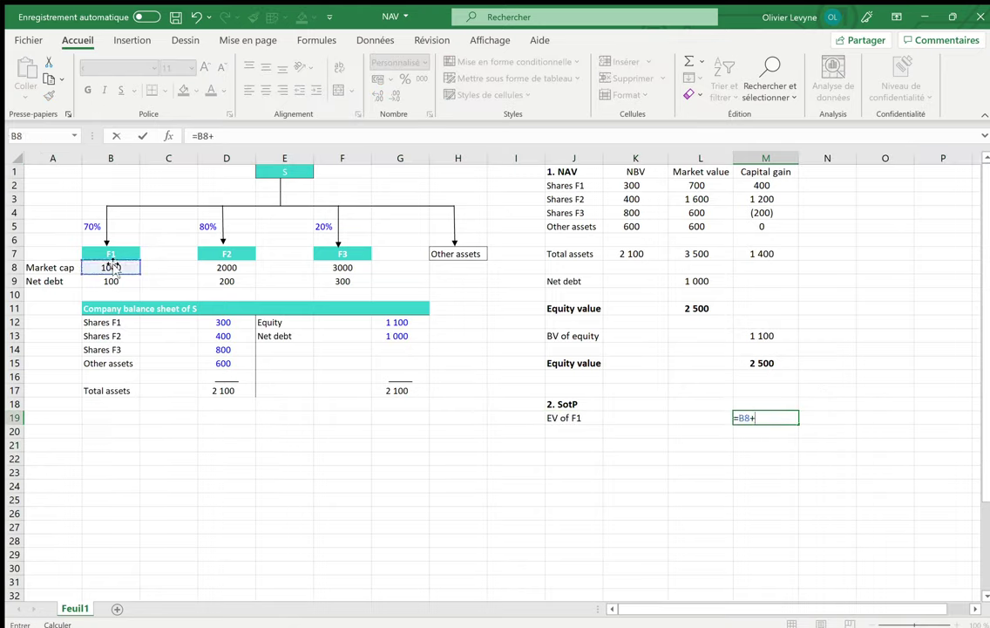
{"action": "left_click", "coordinate": [103, 279]}
{"action": "key", "text": "Return"}
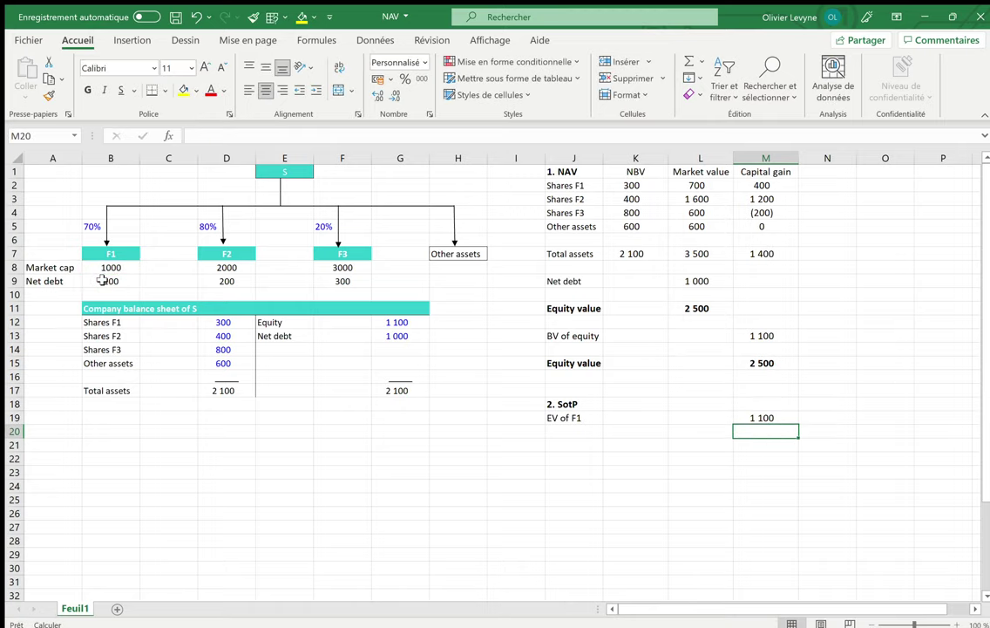
Add an "EV of F2" label in J20
{"action": "key", "text": "Left"}
{"action": "key", "text": "Left"}
{"action": "key", "text": "Left"}
{"action": "type", "text": "EV of "}
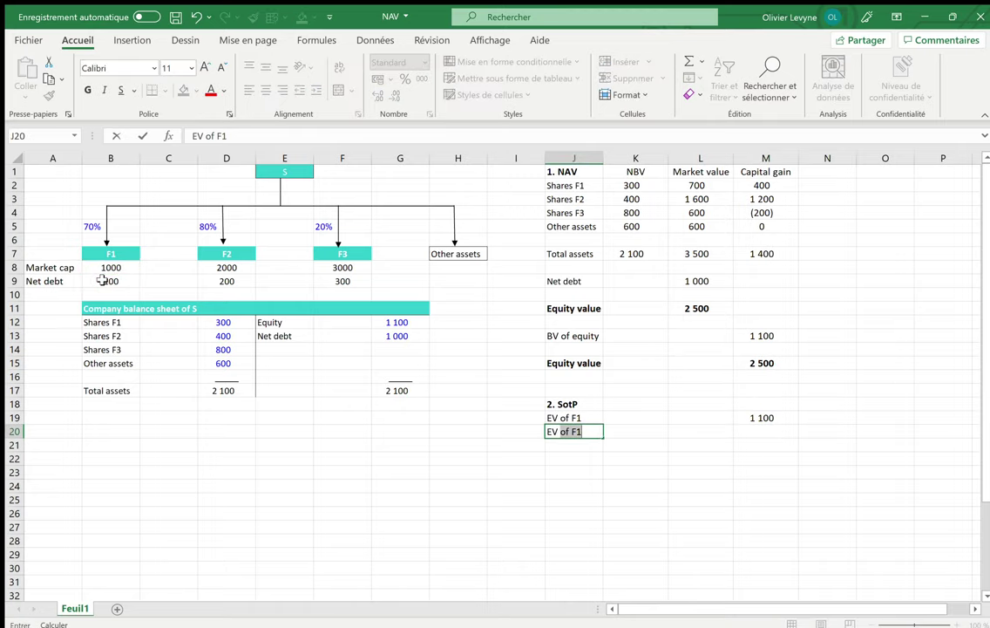
{"action": "type", "text": "F2"}
Calculate the EV of F2 in M20 as its market cap plus net debt, =D8+D9
{"action": "key", "text": "Right"}
{"action": "key", "text": "Right"}
{"action": "key", "text": "Right"}
{"action": "type", "text": "="}
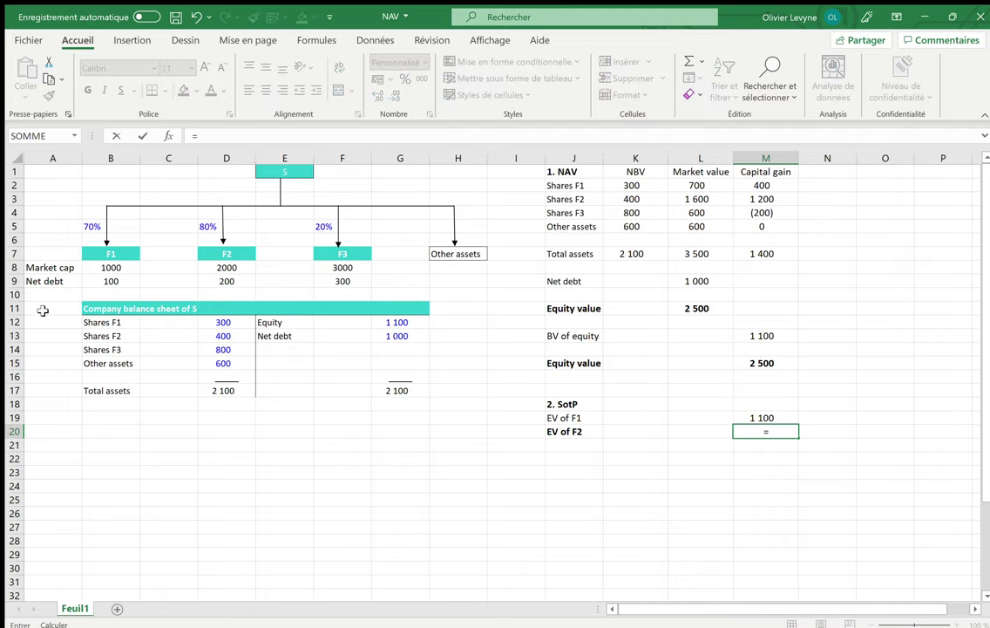
{"action": "left_click", "coordinate": [211, 267]}
{"action": "type", "text": "+"}
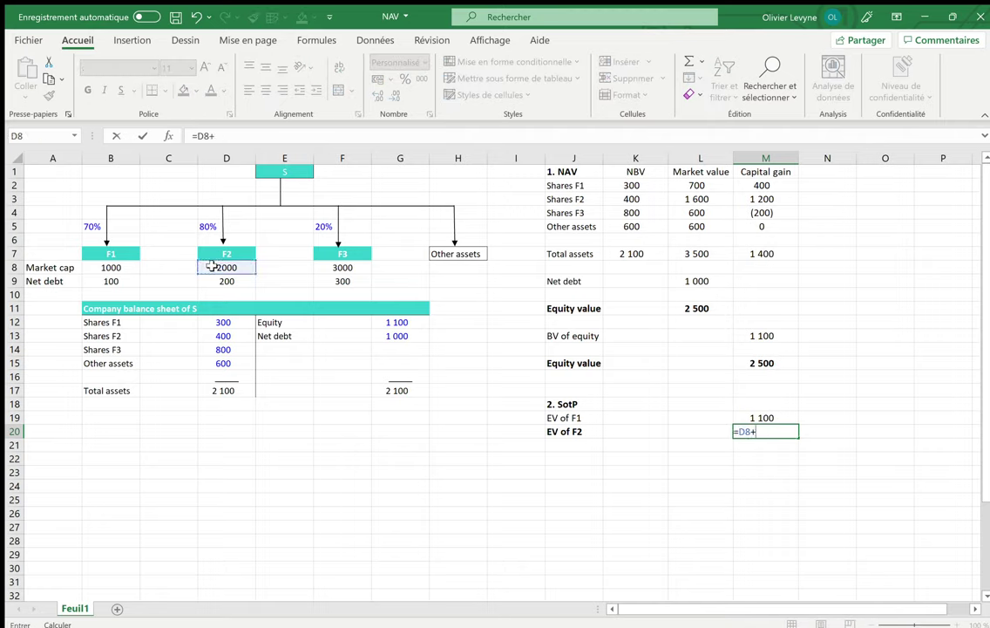
{"action": "left_click", "coordinate": [223, 281]}
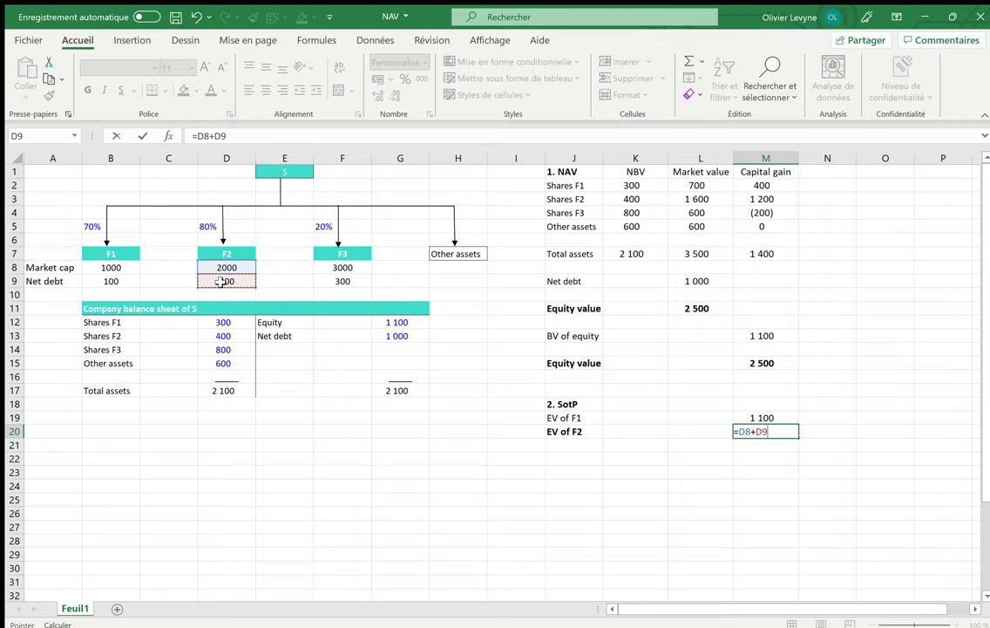
{"action": "key", "text": "Return"}
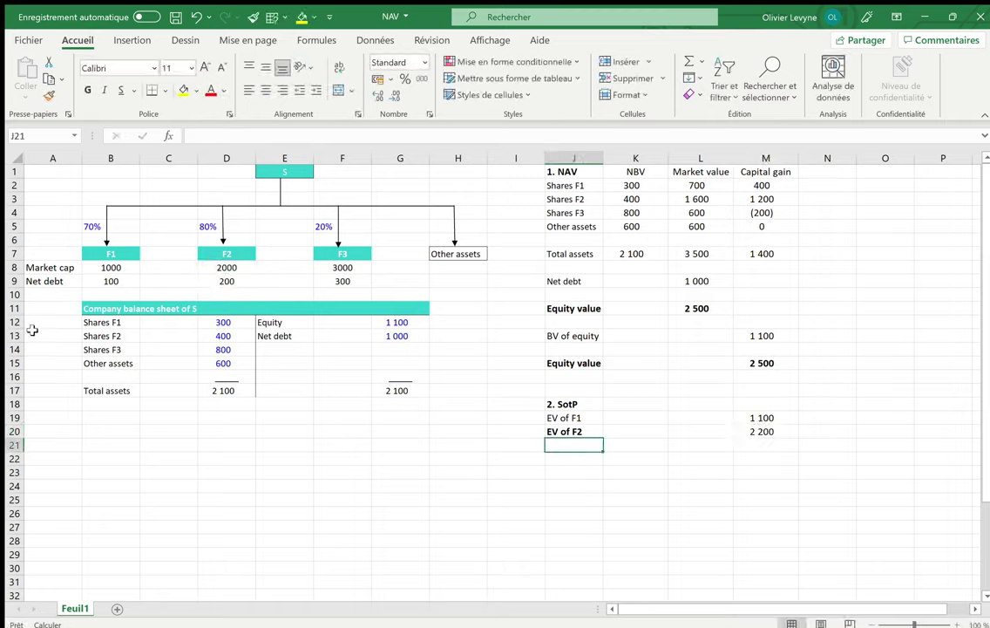
Remove the bold formatting from rows 19 to 26
{"action": "left_click", "coordinate": [17, 417]}
{"action": "left_click_drag", "start_coordinate": [17, 417], "coordinate": [16, 513]}
{"action": "left_click", "coordinate": [87, 91]}
{"action": "left_click", "coordinate": [87, 90]}
{"action": "left_click", "coordinate": [286, 307]}
{"action": "left_click", "coordinate": [342, 228]}
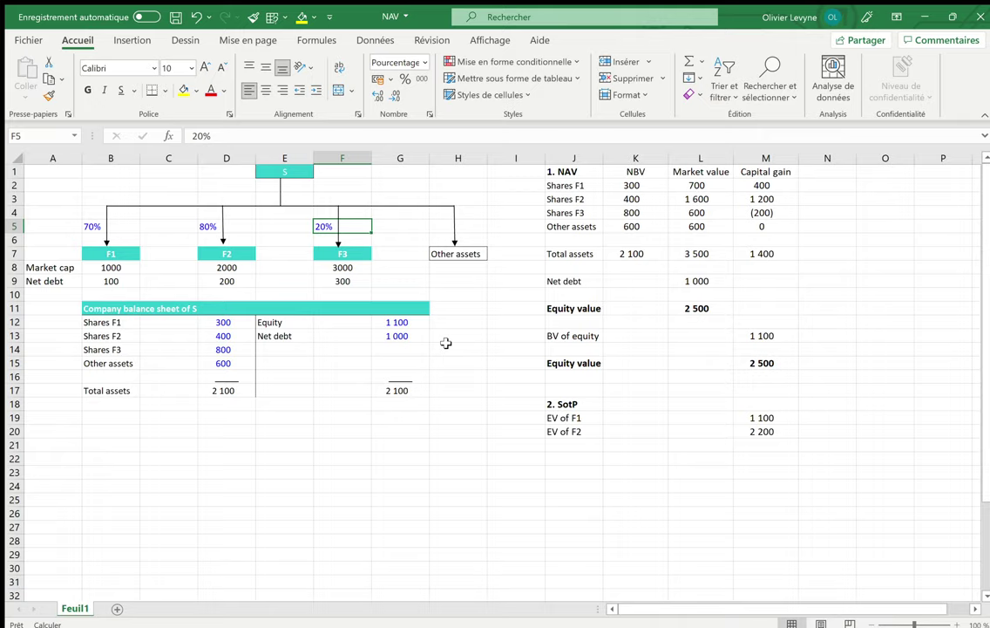
Add a "Value of F3 shares" label in J21
{"action": "left_click", "coordinate": [581, 447]}
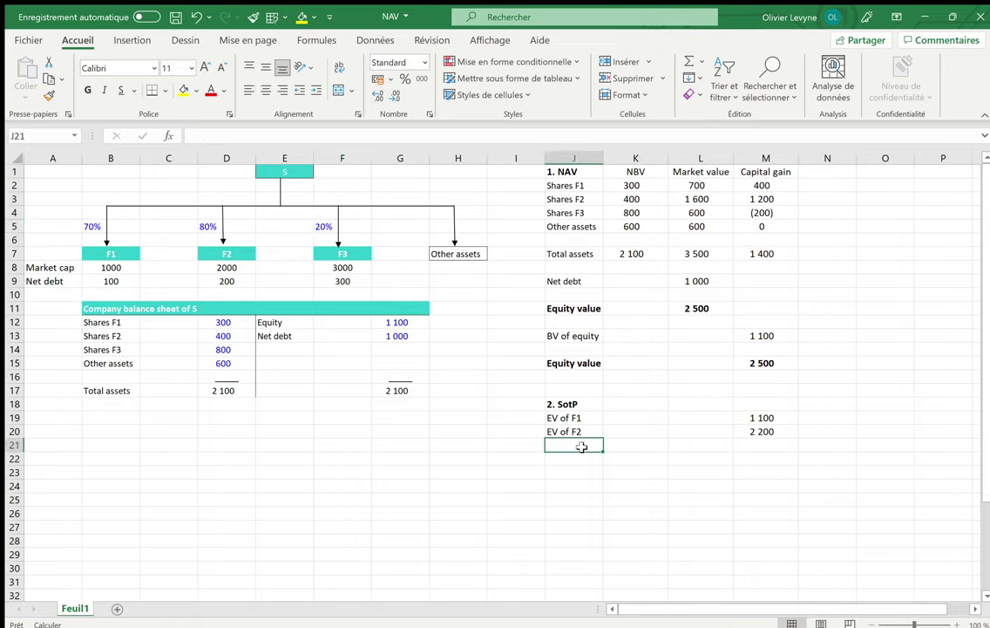
{"action": "type", "text": "Valye"}
{"action": "key", "text": "BackSpace"}
{"action": "key", "text": "BackSpace"}
{"action": "type", "text": "ue of"}
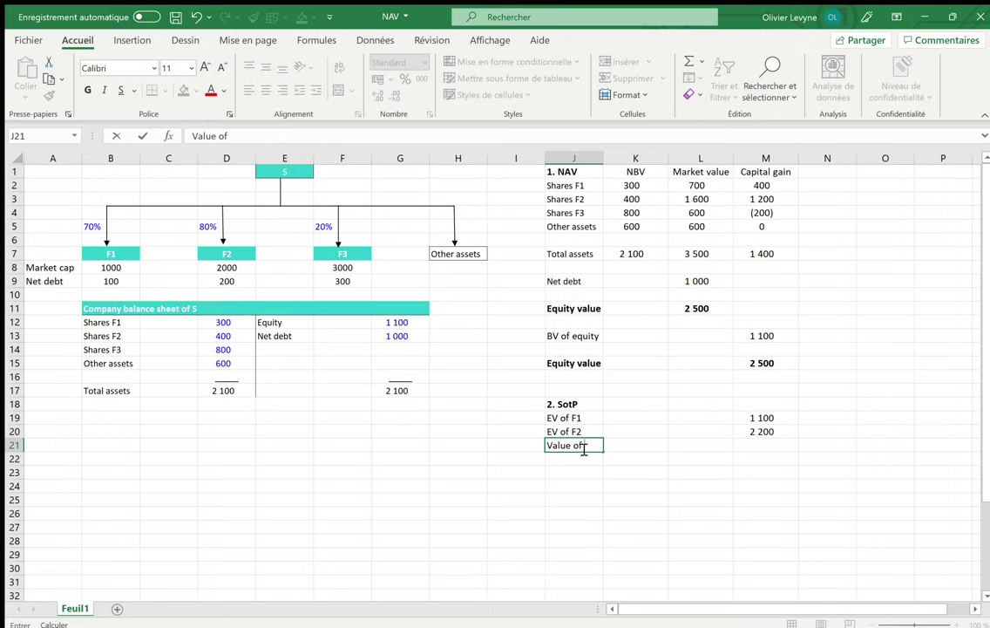
{"action": "type", "text": " F3 s value"}
{"action": "key", "text": "BackSpace"}
{"action": "key", "text": "BackSpace"}
{"action": "key", "text": "BackSpace"}
{"action": "key", "text": "BackSpace"}
{"action": "key", "text": "BackSpace"}
{"action": "type", "text": "hares"}
Link M21 to the market value of the F3 shares in the NAV table, =L4
{"action": "key", "text": "Right"}
{"action": "key", "text": "Right"}
{"action": "key", "text": "Right"}
{"action": "type", "text": "="}
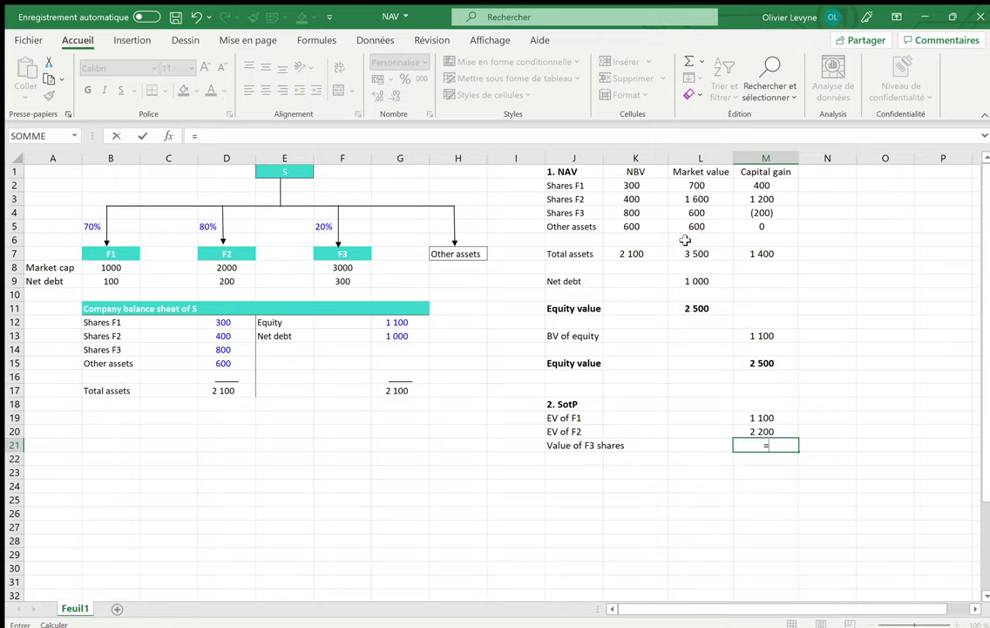
{"action": "left_click", "coordinate": [702, 214]}
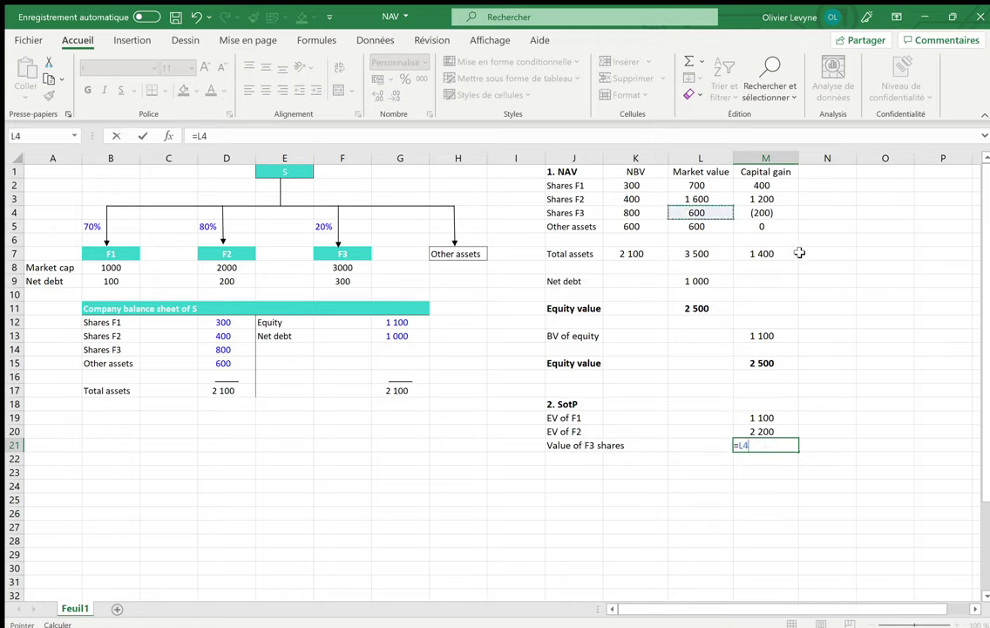
{"action": "key", "text": "Return"}
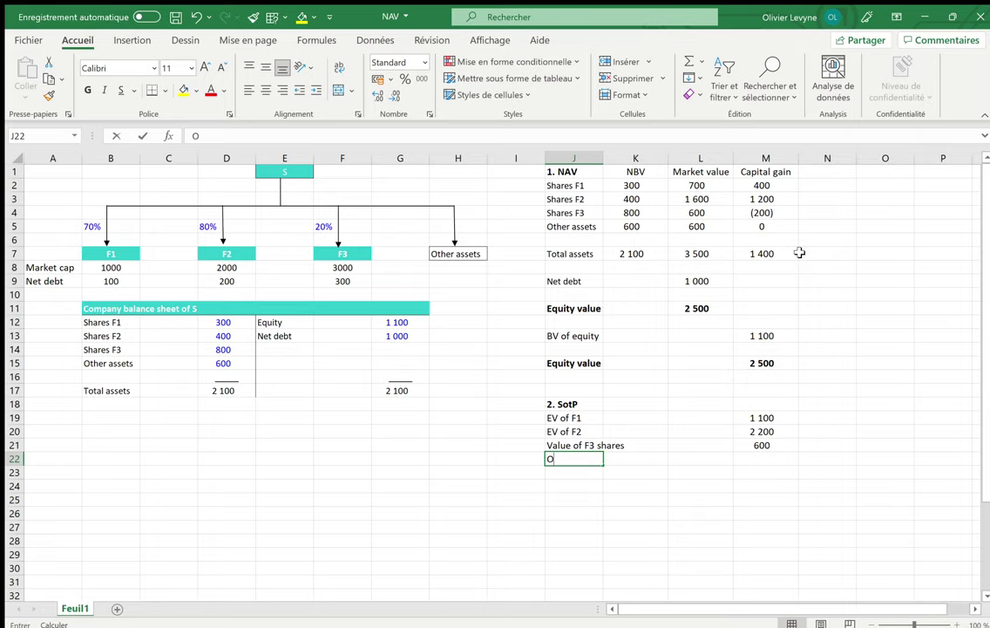
Add an "Other assets" label in J22 and link M22 to their market value in the NAV table, =L5
{"action": "type", "text": "Other asse"}
{"action": "type", "text": "ts"}
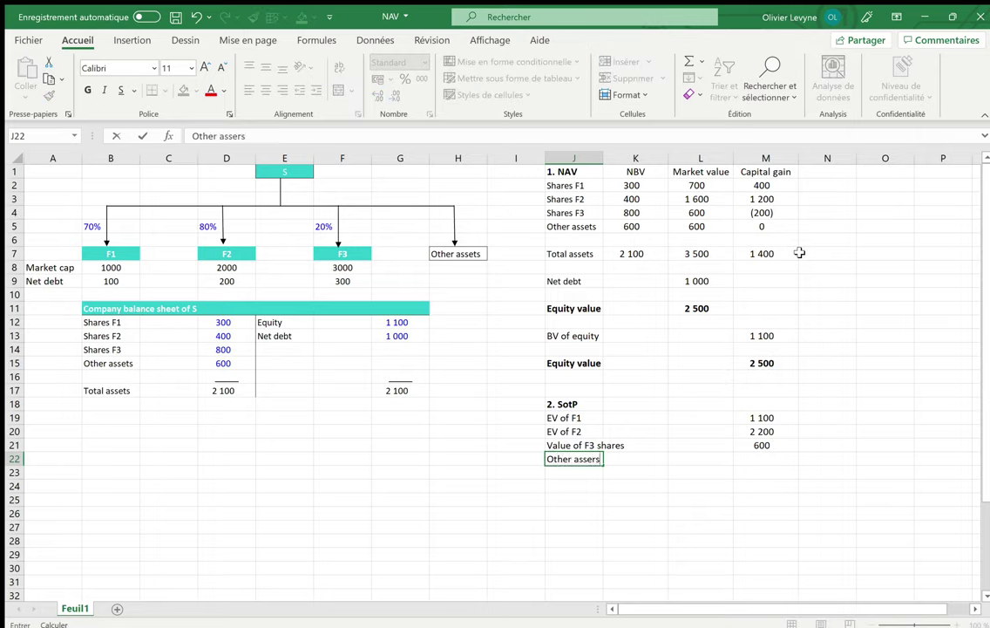
{"action": "key", "text": "Tab"}
{"action": "key", "text": "Tab"}
{"action": "key", "text": "Tab"}
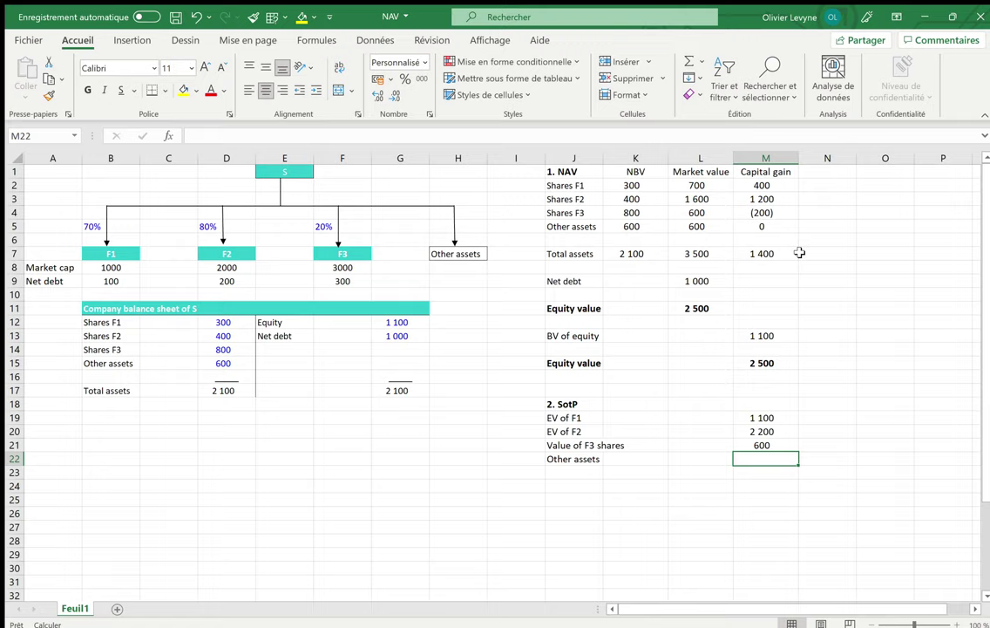
{"action": "type", "text": "="}
{"action": "left_click", "coordinate": [726, 225]}
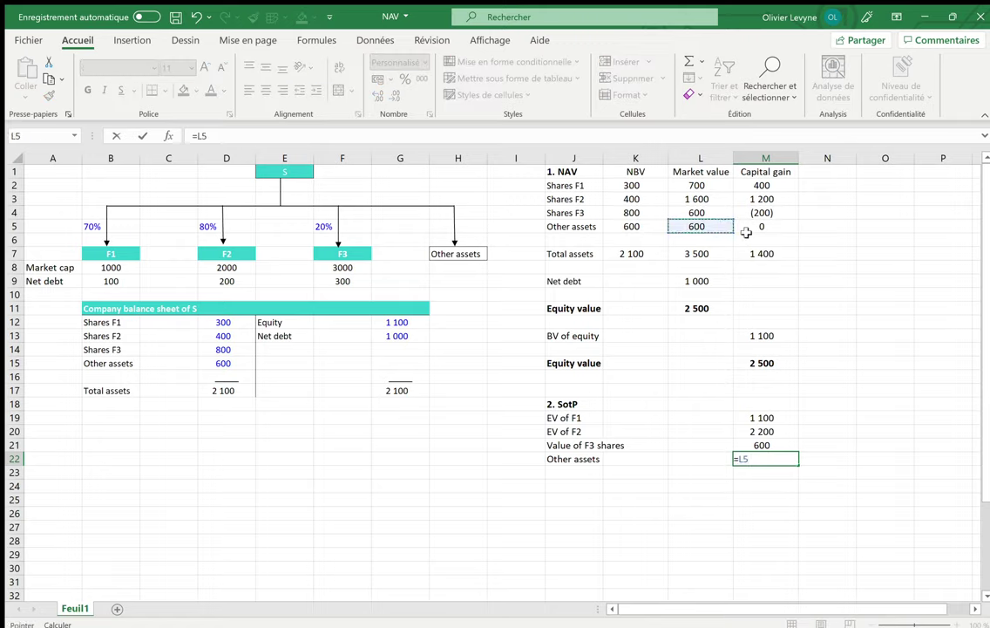
{"action": "key", "text": "Return"}
Add an EV label in J24 and total the four SotP components in M24 with =somme(M19:M22)
{"action": "key", "text": "Return"}
{"action": "type", "text": "EV"}
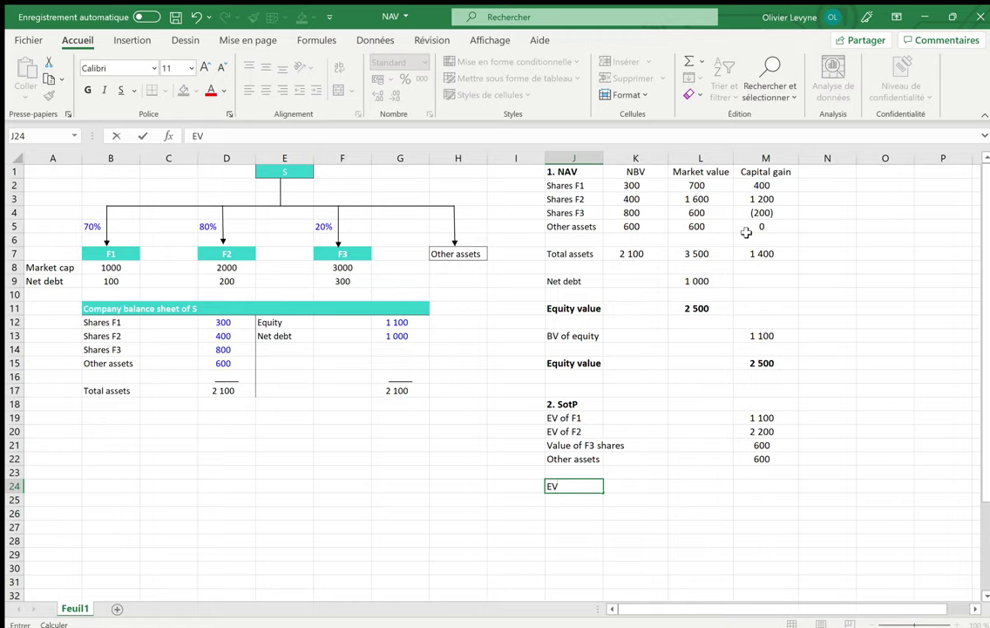
{"action": "key", "text": "Tab"}
{"action": "key", "text": "Tab"}
{"action": "key", "text": "Tab"}
{"action": "type", "text": "=somme("}
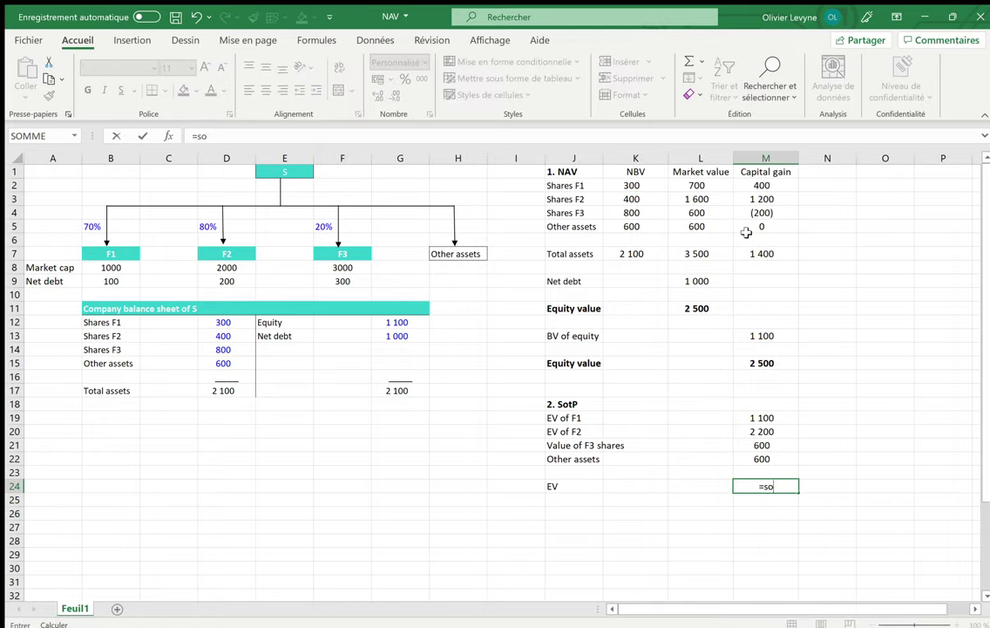
{"action": "key", "text": "Up"}
{"action": "key", "text": "Up"}
{"action": "key", "text": "Up"}
{"action": "key", "text": "Up"}
{"action": "key", "text": "Up"}
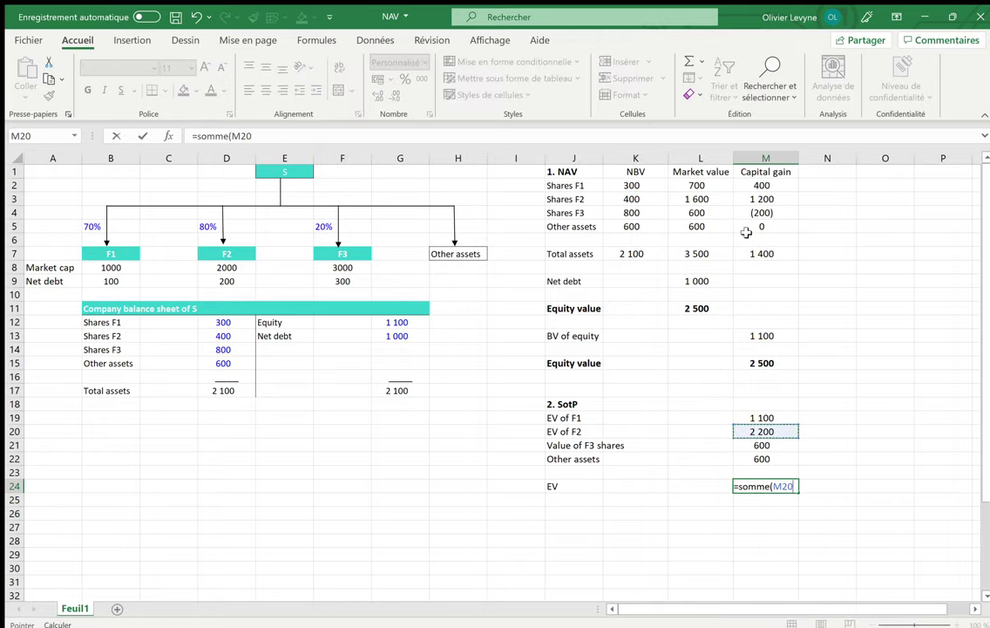
{"action": "key", "text": "shift+Down"}
{"action": "key", "text": "shift+Down"}
{"action": "key", "text": "shift+Down"}
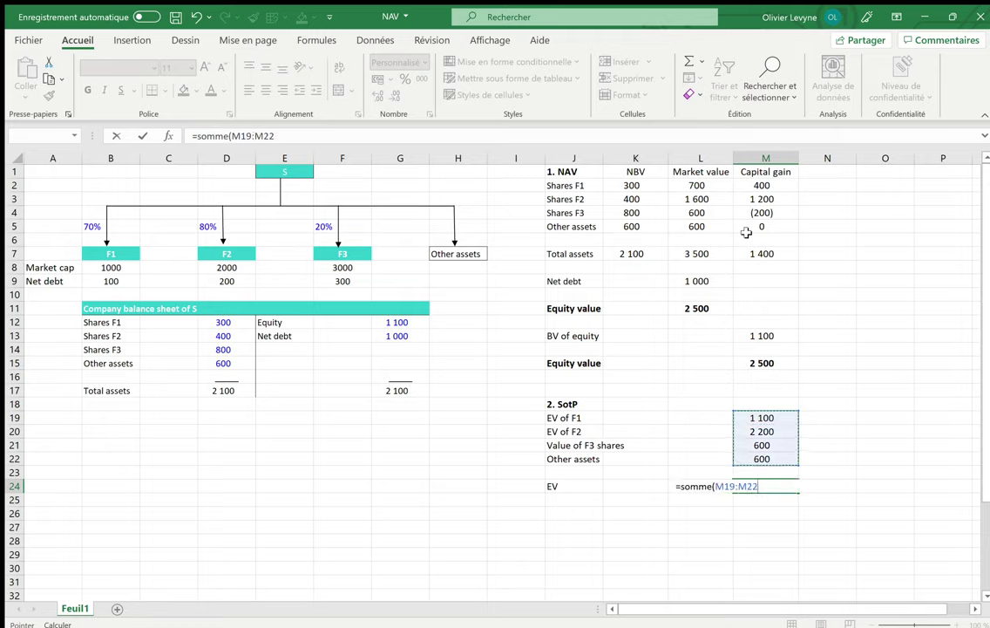
{"action": "type", "text": ")"}
{"action": "key", "text": "Return"}
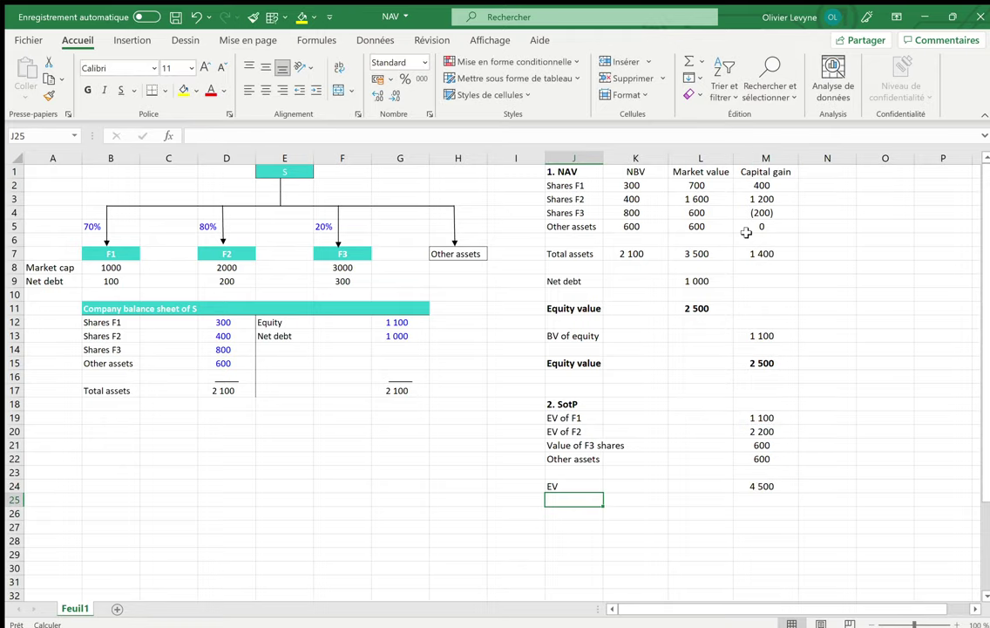
Add a "Consolidated net debt" label in J26
{"action": "key", "text": "Down"}
{"action": "type", "text": "Consol"}
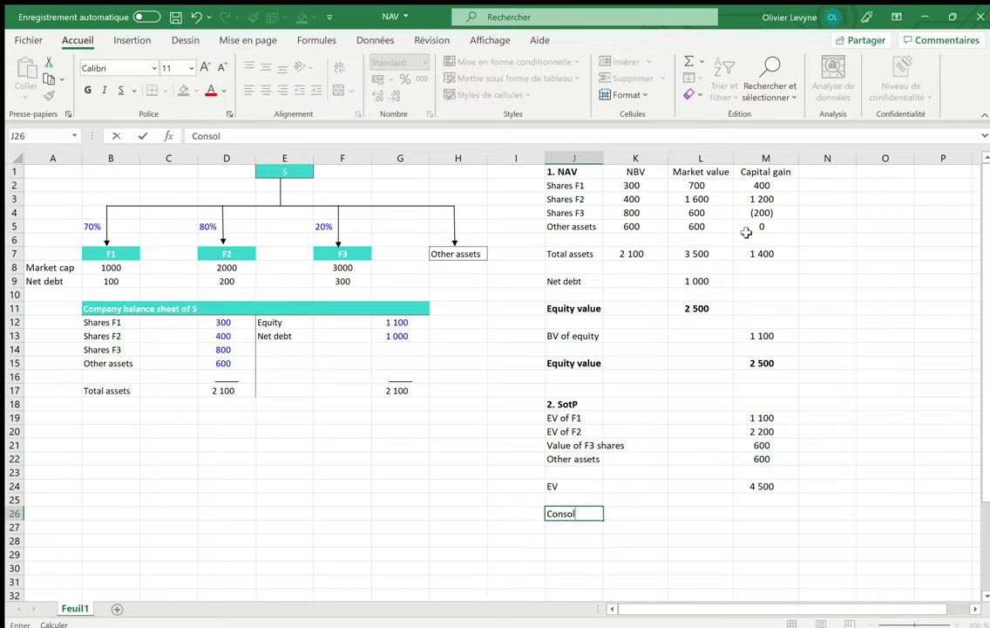
{"action": "type", "text": "idated net de"}
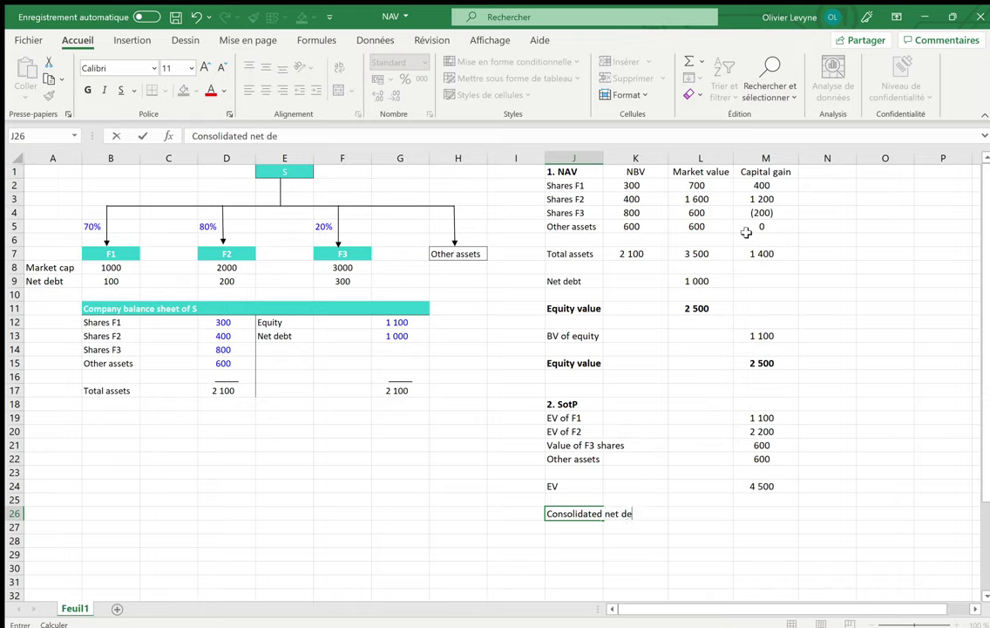
{"action": "type", "text": "bt"}
Calculate consolidated net debt in M26 as the net debts of S, F1 and F2, =G13+B9+D9
{"action": "key", "text": "Right"}
{"action": "key", "text": "Right"}
{"action": "key", "text": "Right"}
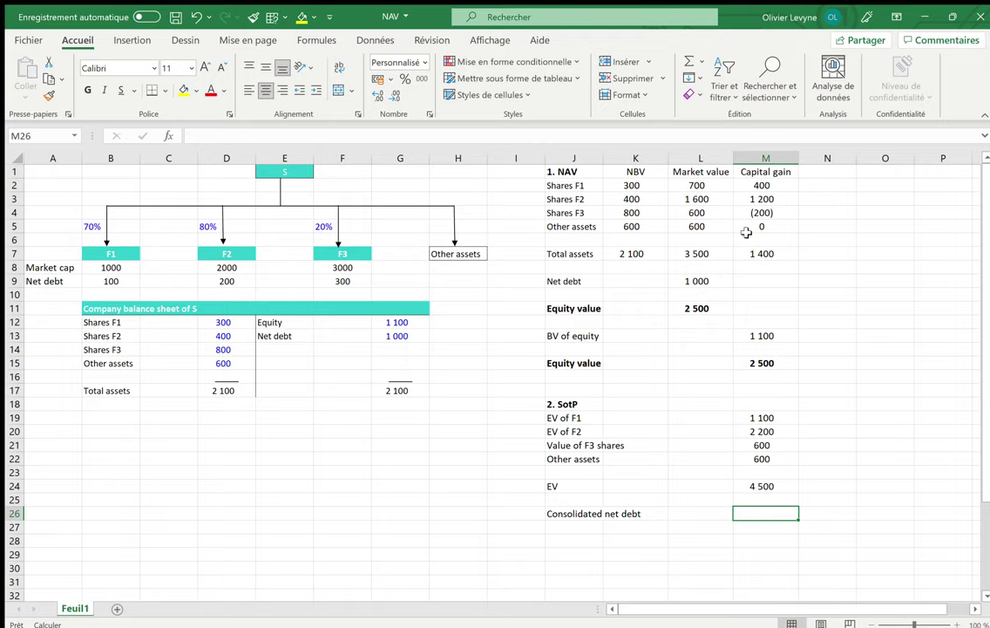
{"action": "type", "text": "="}
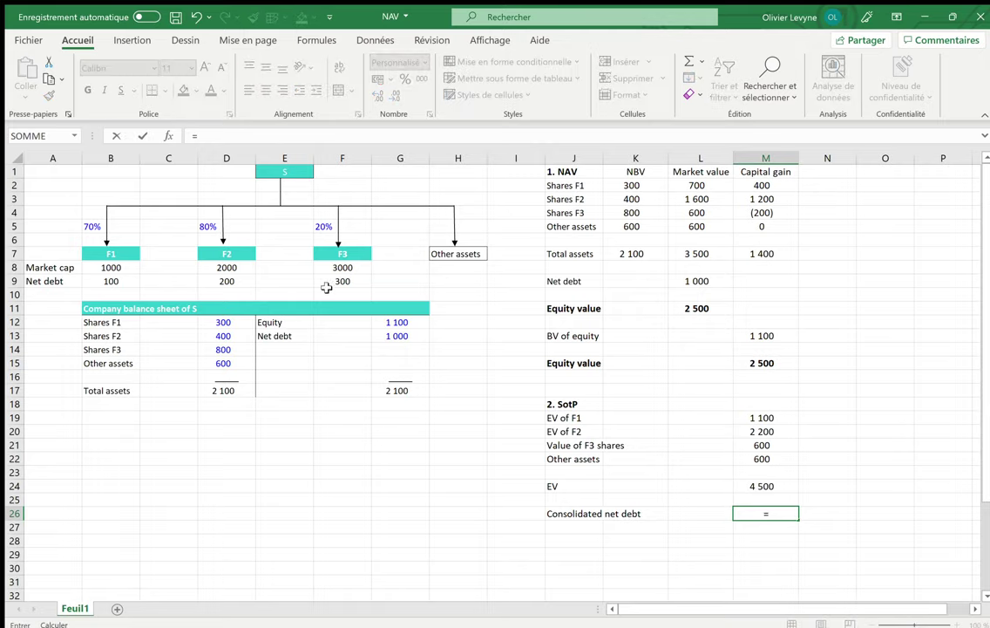
{"action": "left_click", "coordinate": [398, 336]}
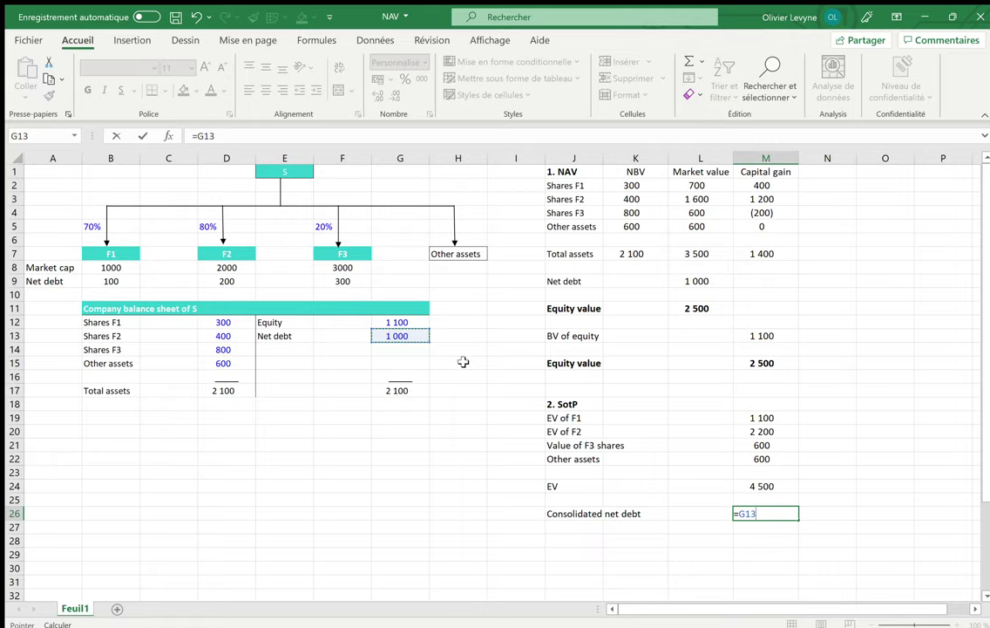
{"action": "type", "text": "+"}
{"action": "left_click", "coordinate": [114, 280]}
{"action": "type", "text": "+"}
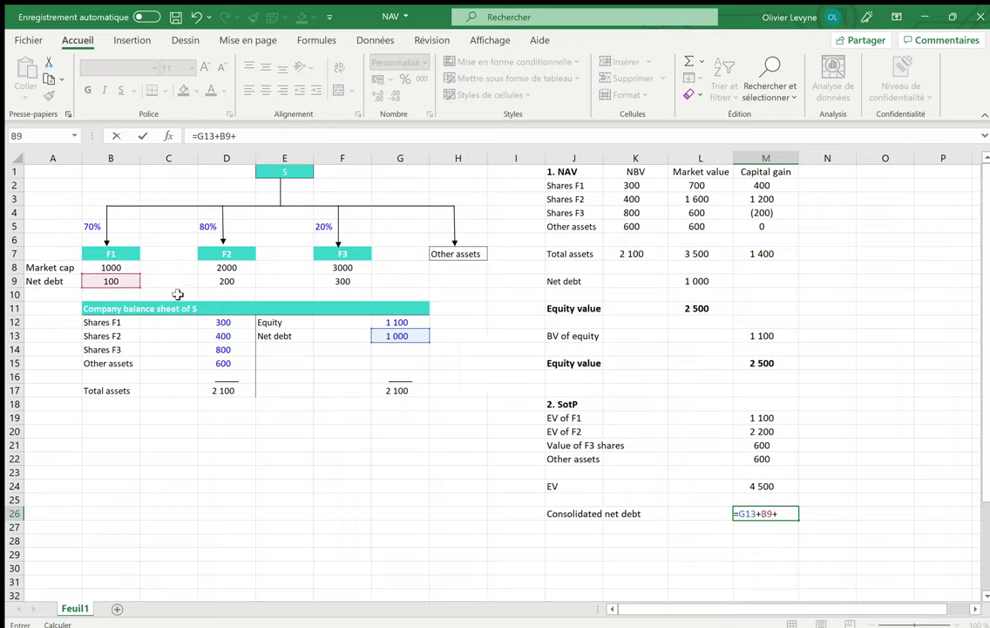
{"action": "left_click", "coordinate": [221, 280]}
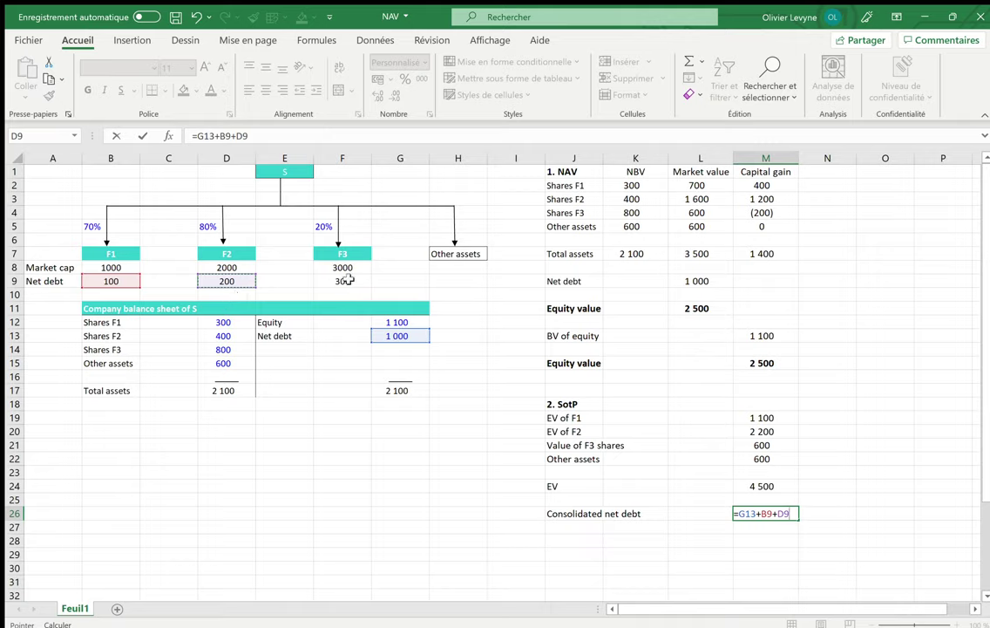
{"action": "key", "text": "Return"}
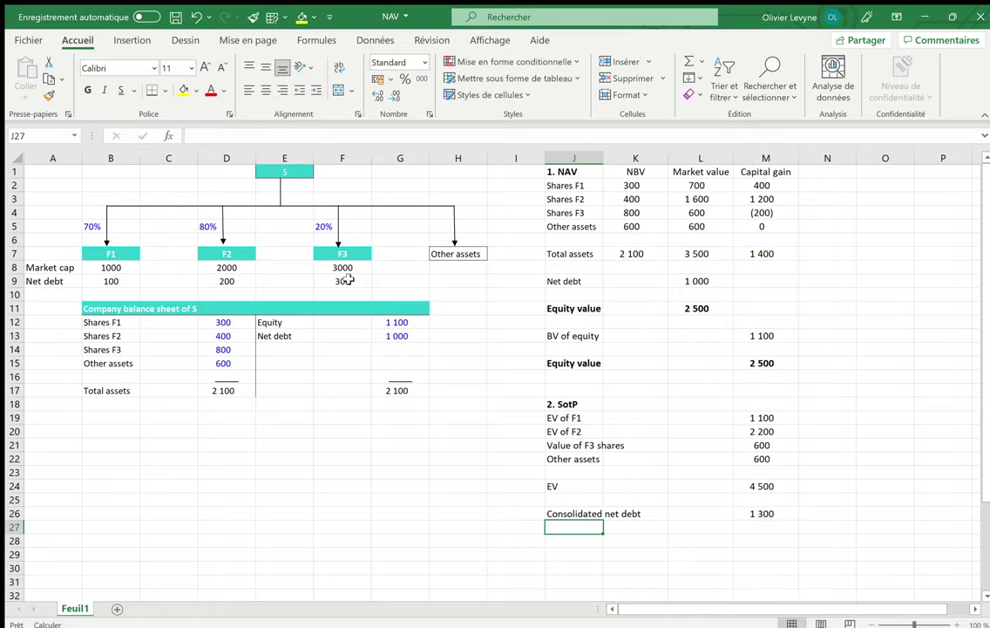
Add a "Minority interests" label in J28
{"action": "key", "text": "Return"}
{"action": "type", "text": "Min"}
{"action": "type", "text": "orit"}
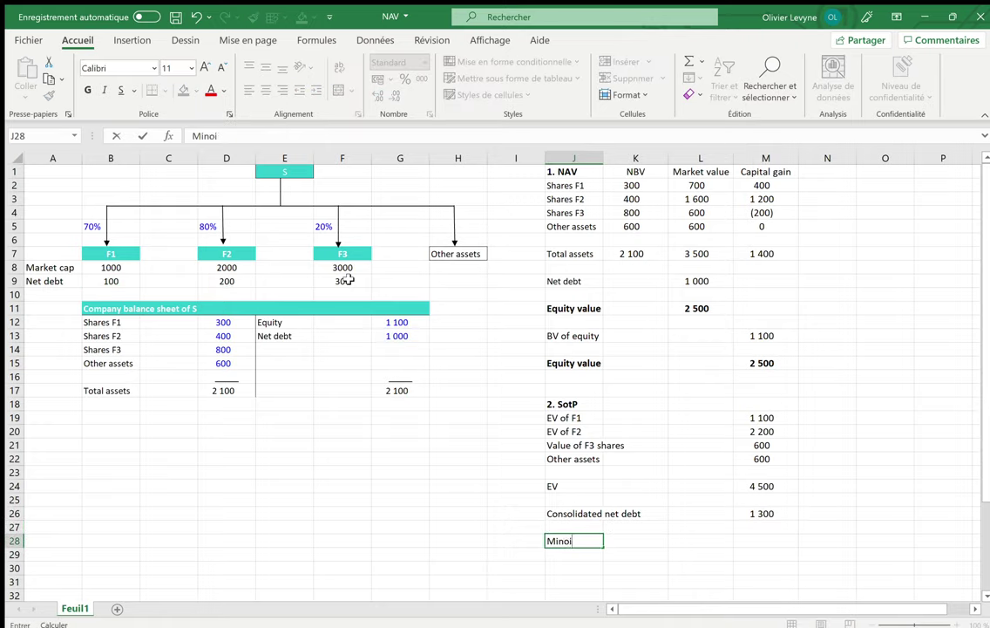
{"action": "type", "text": "y interests"}
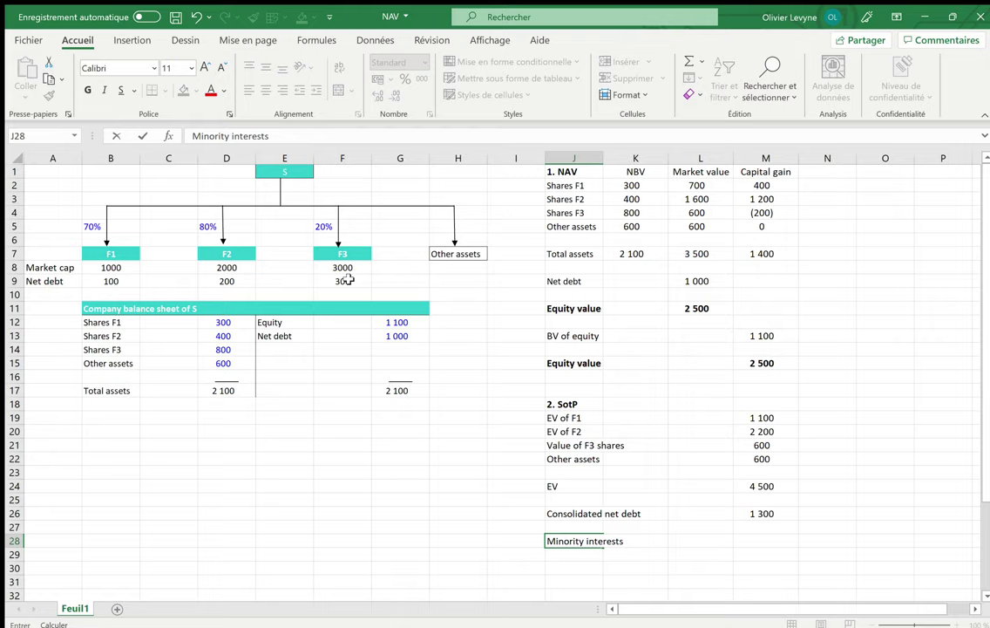
{"action": "left_click", "coordinate": [582, 432]}
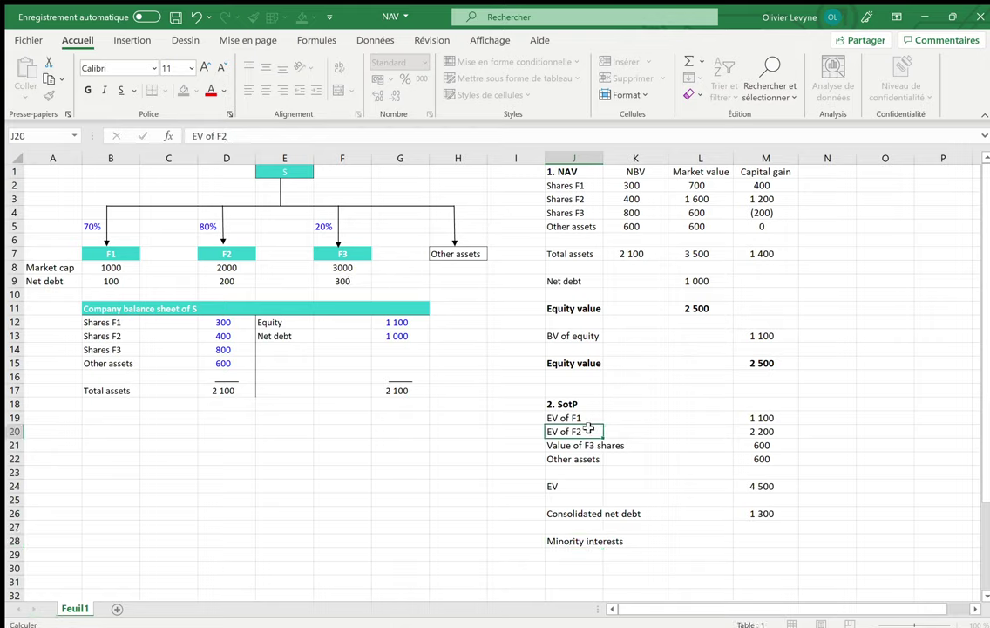
Calculate minority interests in M28 from the outside stakes in F1 and F2 market caps, =(1-B5)*B8+(1-D5)*D8
{"action": "left_click", "coordinate": [756, 547]}
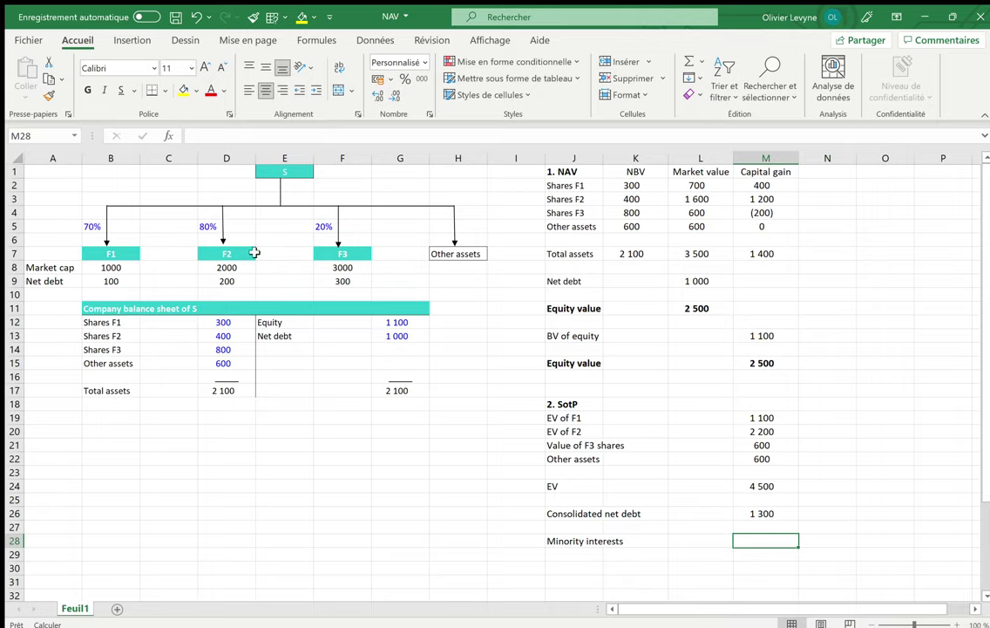
{"action": "type", "text": "="}
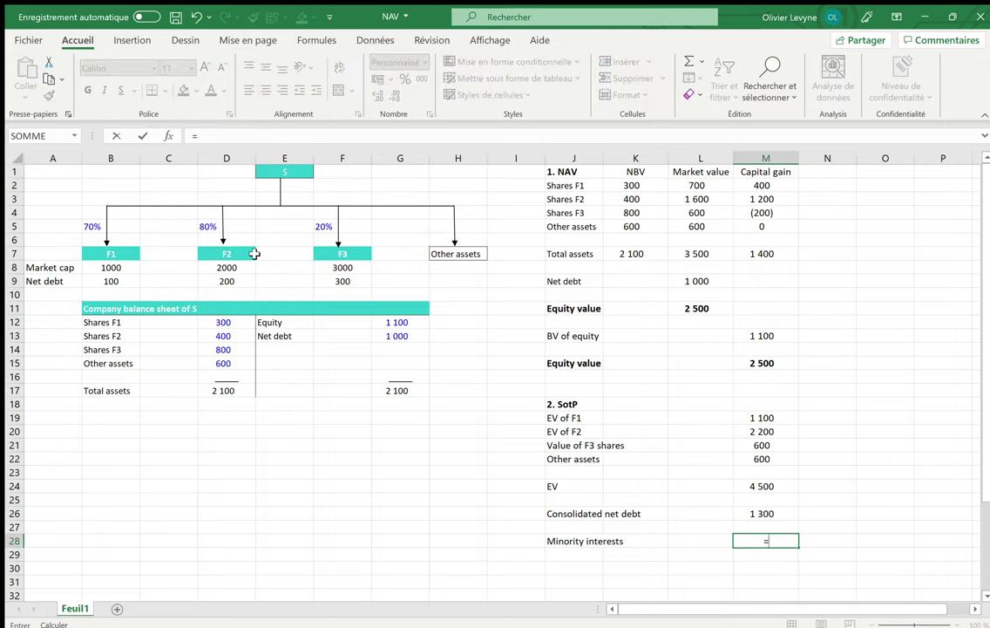
{"action": "type", "text": "(1-"}
{"action": "left_click", "coordinate": [92, 227]}
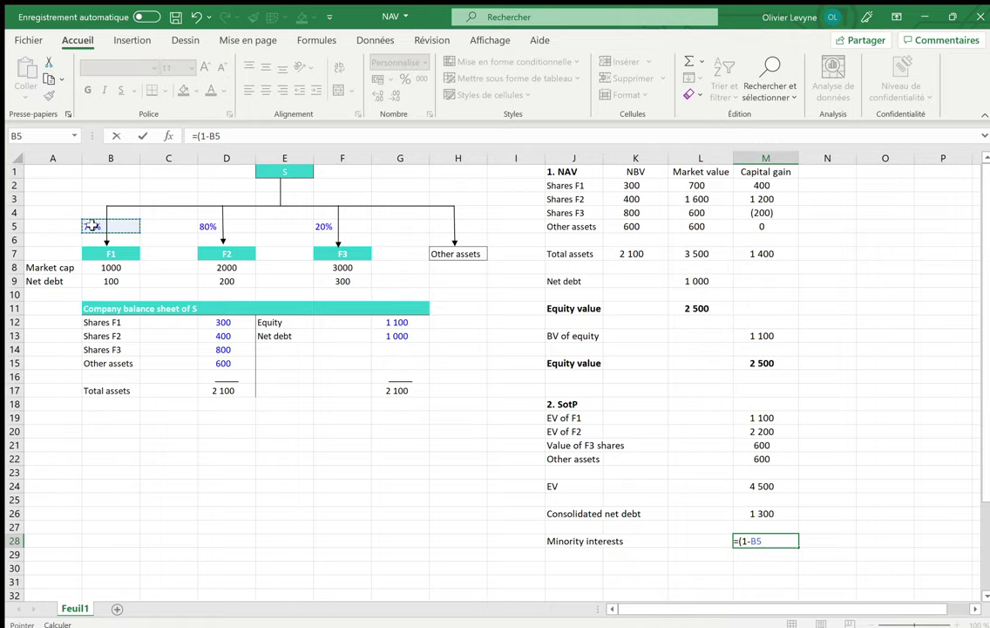
{"action": "type", "text": ")*"}
{"action": "left_click", "coordinate": [104, 270]}
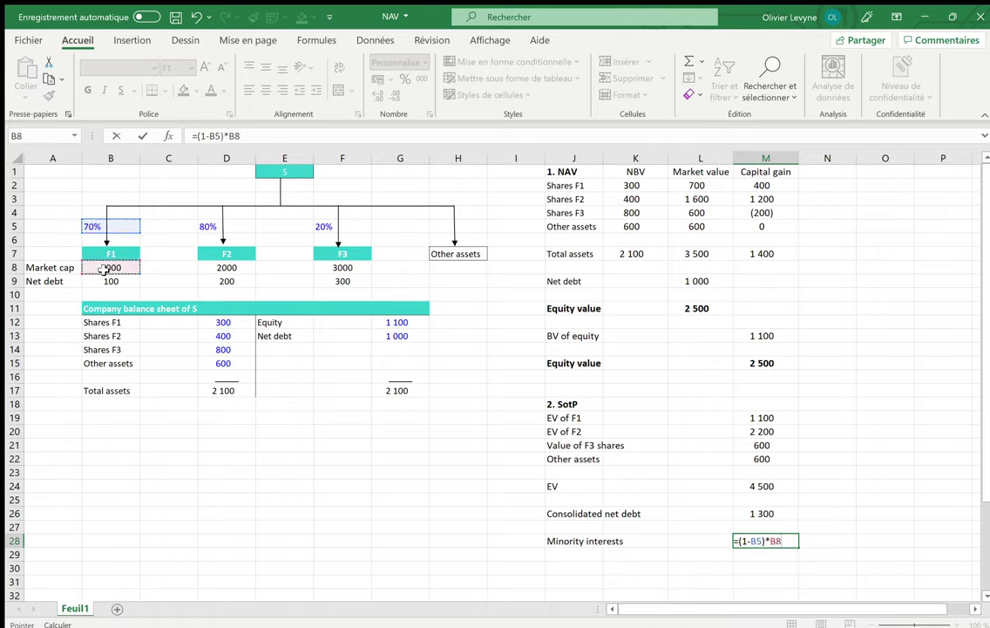
{"action": "type", "text": "+(1-"}
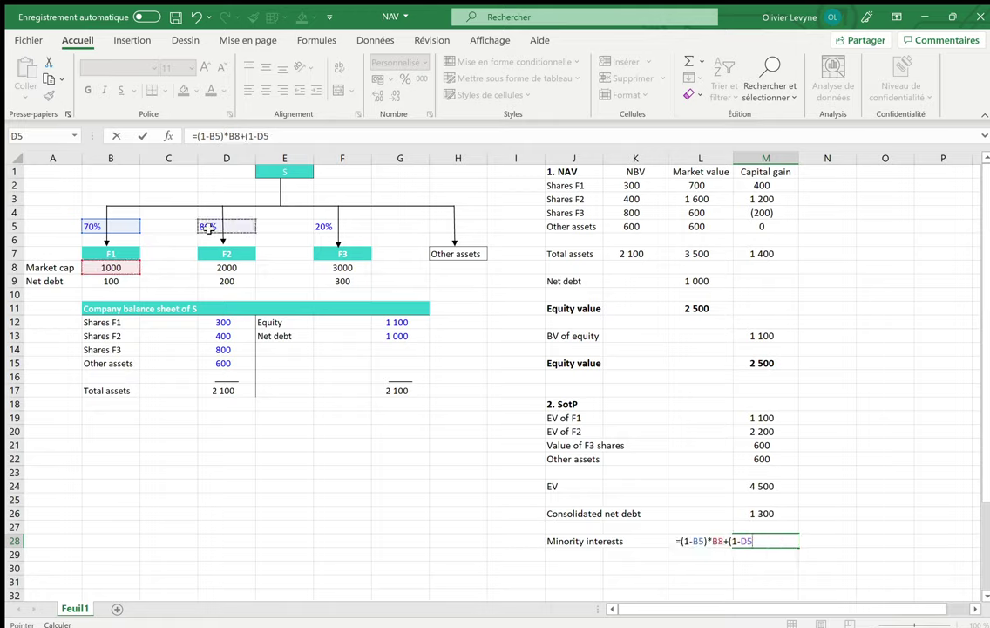
{"action": "type", "text": ")*"}
{"action": "left_click", "coordinate": [213, 268]}
{"action": "key", "text": "Return"}
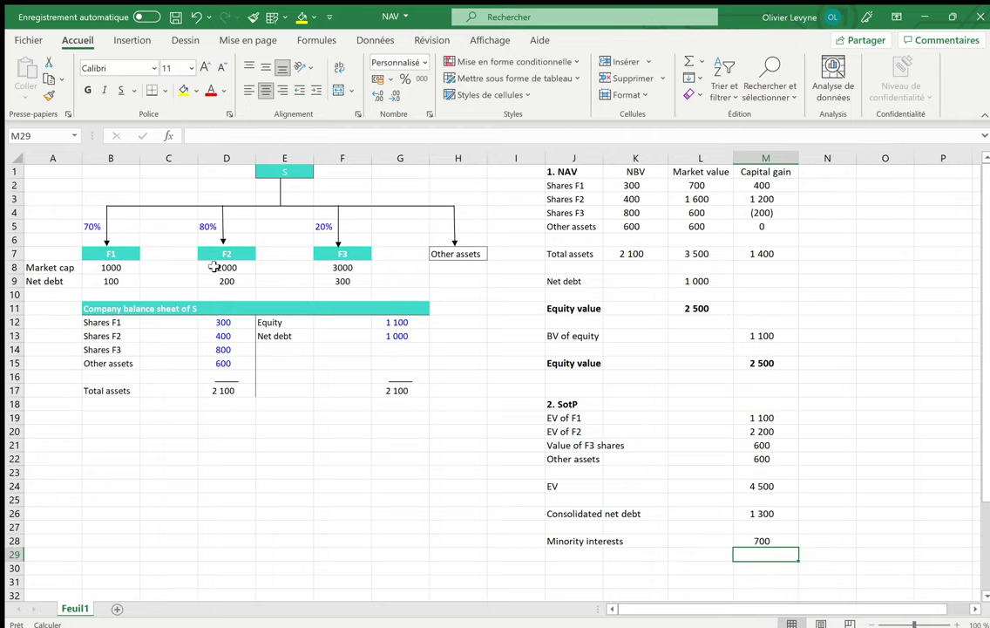
Add an "Equity value" label in J30, below the minority interests row
{"action": "key", "text": "Left"}
{"action": "key", "text": "Left"}
{"action": "key", "text": "Left"}
{"action": "key", "text": "Down"}
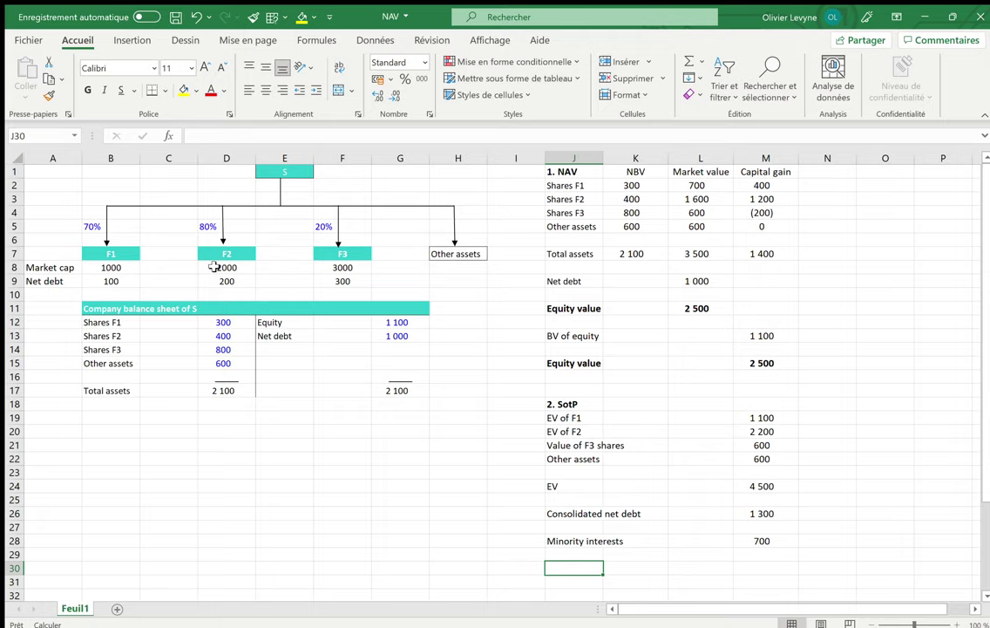
{"action": "type", "text": "Eq"}
{"action": "type", "text": "uity vaky"}
{"action": "key", "text": "BackSpace"}
{"action": "key", "text": "BackSpace"}
{"action": "type", "text": "lue"}
Calculate equity value in M30 as EV less consolidated net debt and minority interests, =M24-M26-M28, and make J30:M30 bold
{"action": "key", "text": "Right"}
{"action": "key", "text": "Right"}
{"action": "key", "text": "Right"}
{"action": "type", "text": "="}
{"action": "key", "text": "Up"}
{"action": "key", "text": "Up"}
{"action": "key", "text": "Up"}
{"action": "key", "text": "Up"}
{"action": "key", "text": "Up"}
{"action": "key", "text": "Up"}
{"action": "type", "text": "-"}
{"action": "key", "text": "Up"}
{"action": "key", "text": "Up"}
{"action": "key", "text": "Up"}
{"action": "key", "text": "Up"}
{"action": "type", "text": "-"}
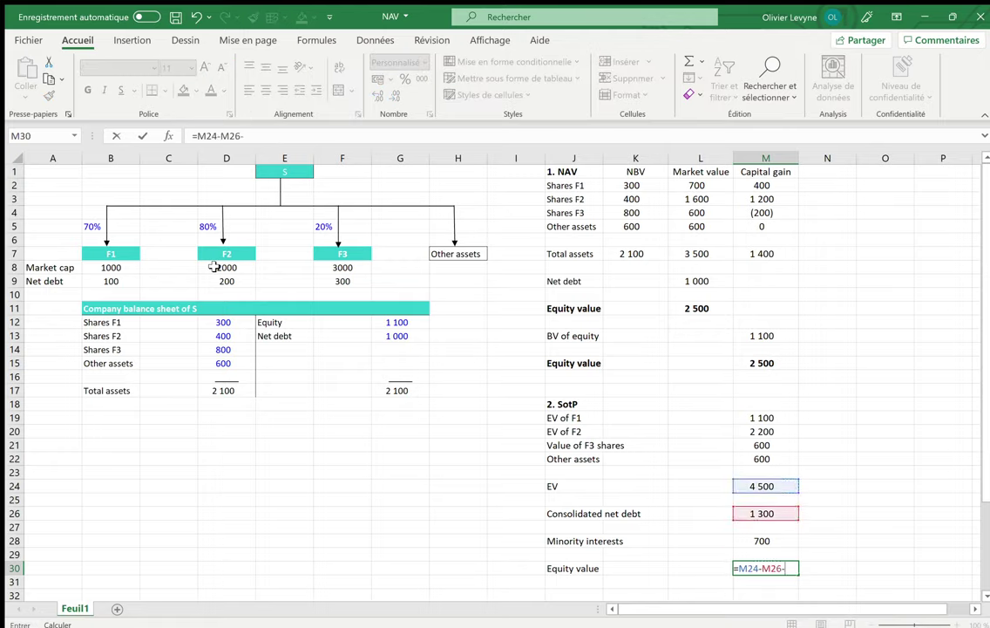
{"action": "key", "text": "Up"}
{"action": "key", "text": "Up"}
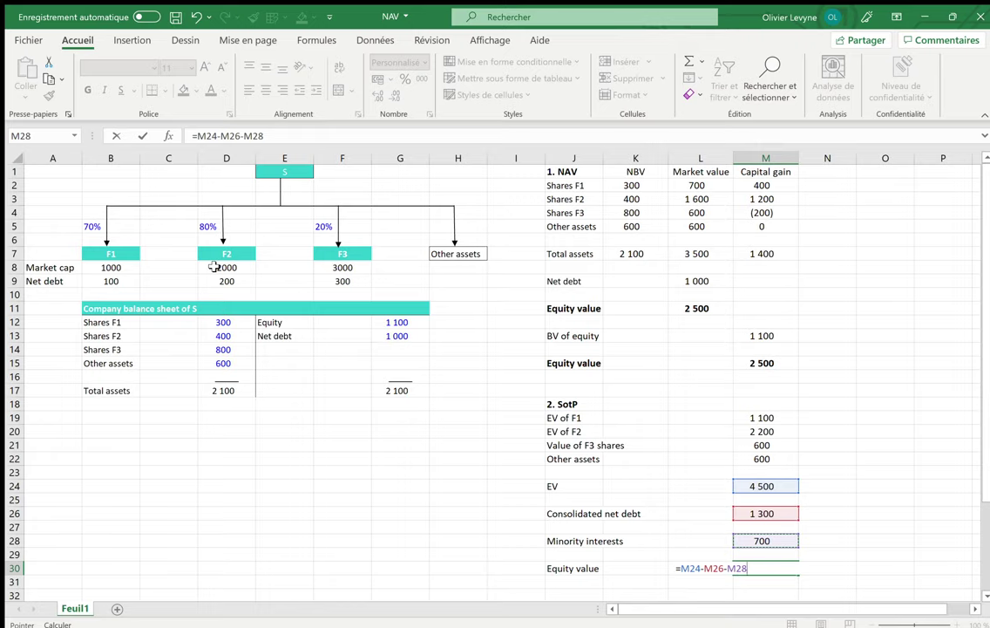
{"action": "key", "text": "Return"}
{"action": "left_click_drag", "start_coordinate": [572, 569], "coordinate": [747, 568]}
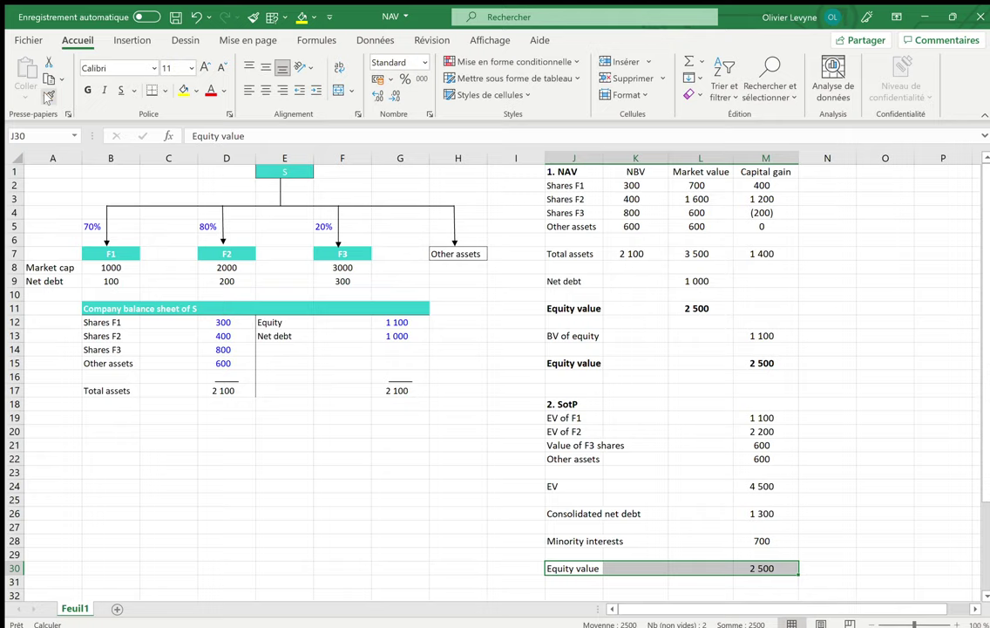
{"action": "left_click", "coordinate": [88, 89]}
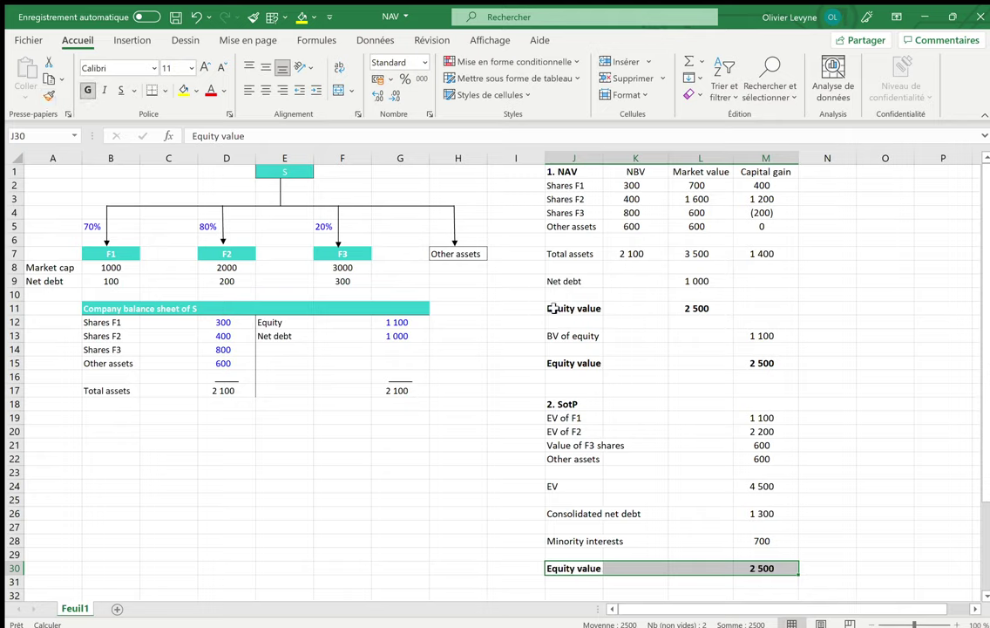